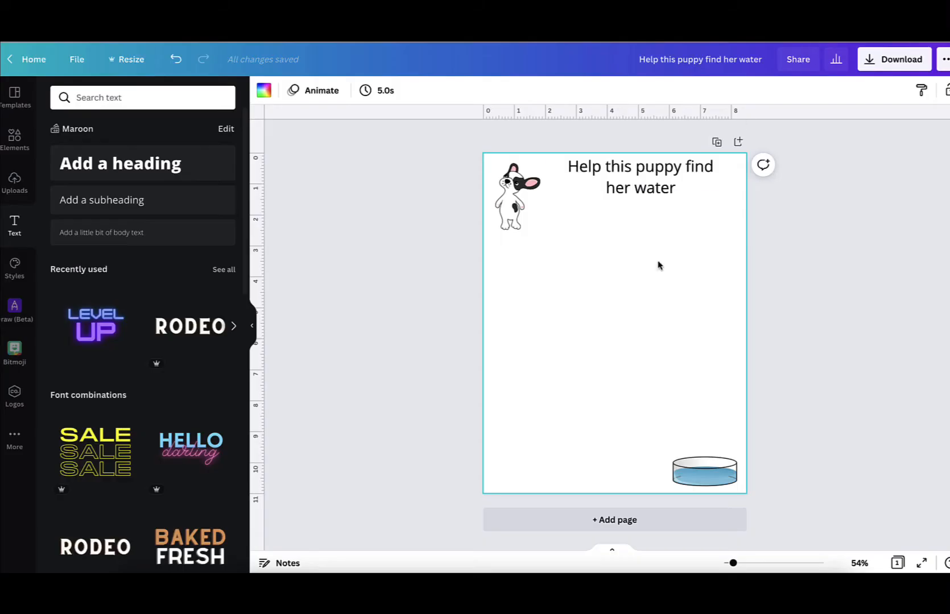
Step: Paste the copied square maze onto the page, place it just below the puppy and enlarge it towards the water bowl
{"action": "key", "text": "ctrl+v"}
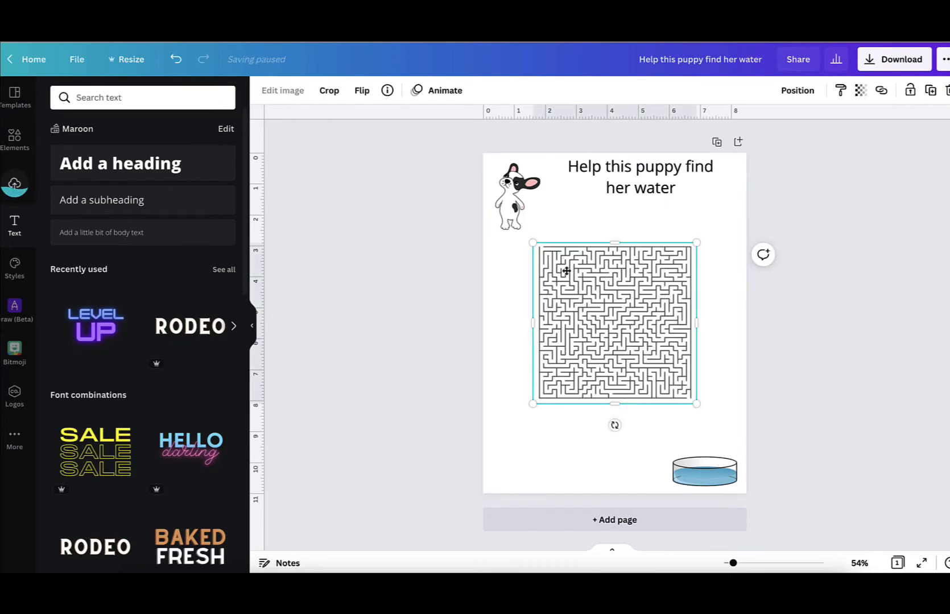
{"action": "left_click_drag", "start_coordinate": [566, 271], "coordinate": [536, 261]}
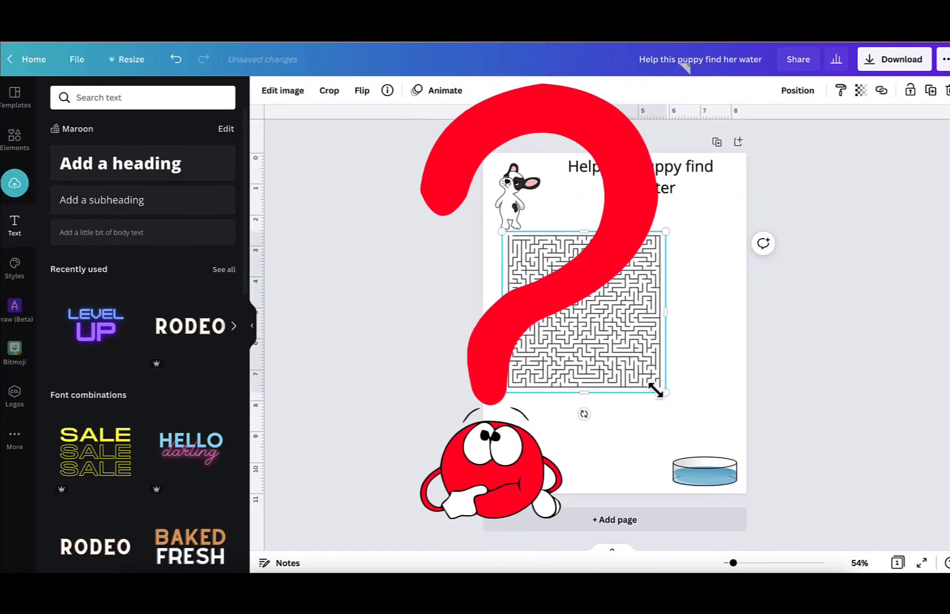
{"action": "left_click_drag", "start_coordinate": [656, 390], "coordinate": [702, 479]}
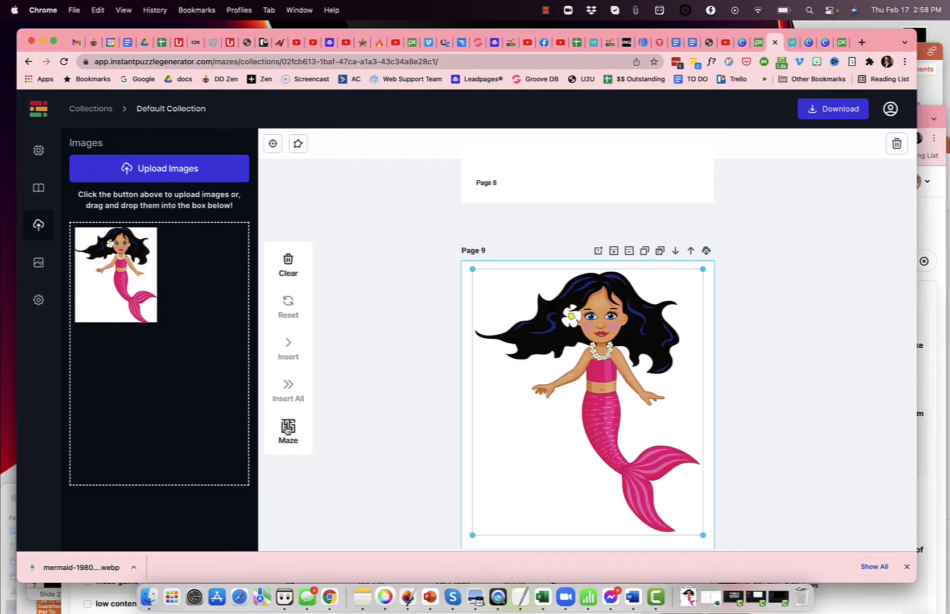
Step: In Instant Puzzle Generator, turn the mermaid image on page 9 into a maze, shrink the original into the page's upper-right corner and reposition the maze
{"action": "left_click", "coordinate": [287, 428]}
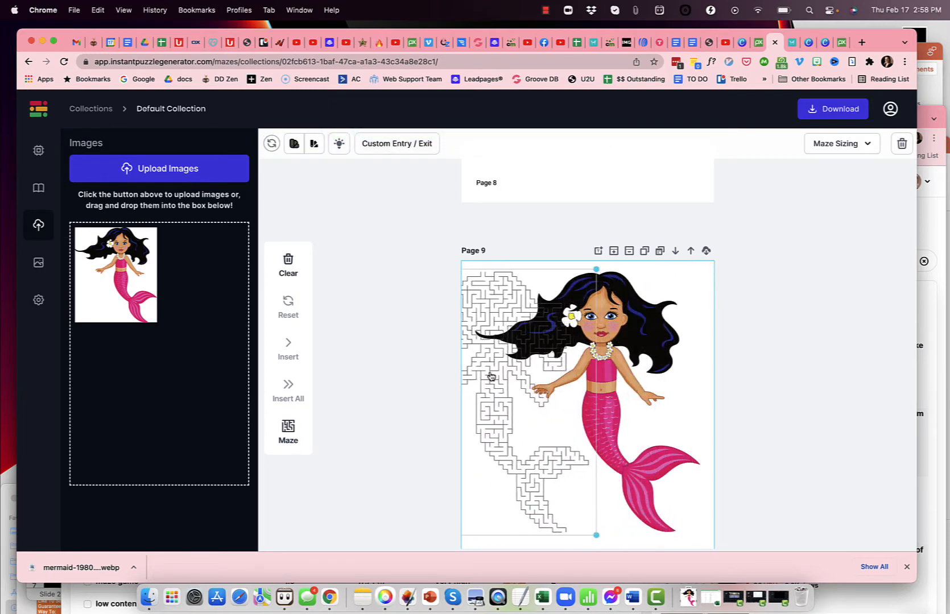
{"action": "left_click", "coordinate": [639, 343]}
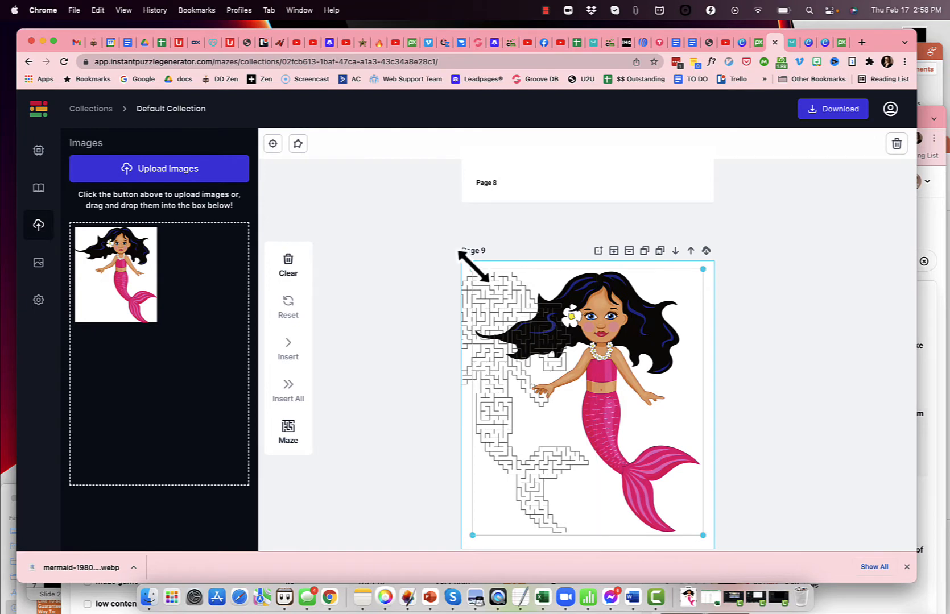
{"action": "left_click_drag", "start_coordinate": [472, 269], "coordinate": [641, 455]}
{"action": "left_click_drag", "start_coordinate": [681, 488], "coordinate": [684, 296]}
{"action": "left_click", "coordinate": [535, 343]}
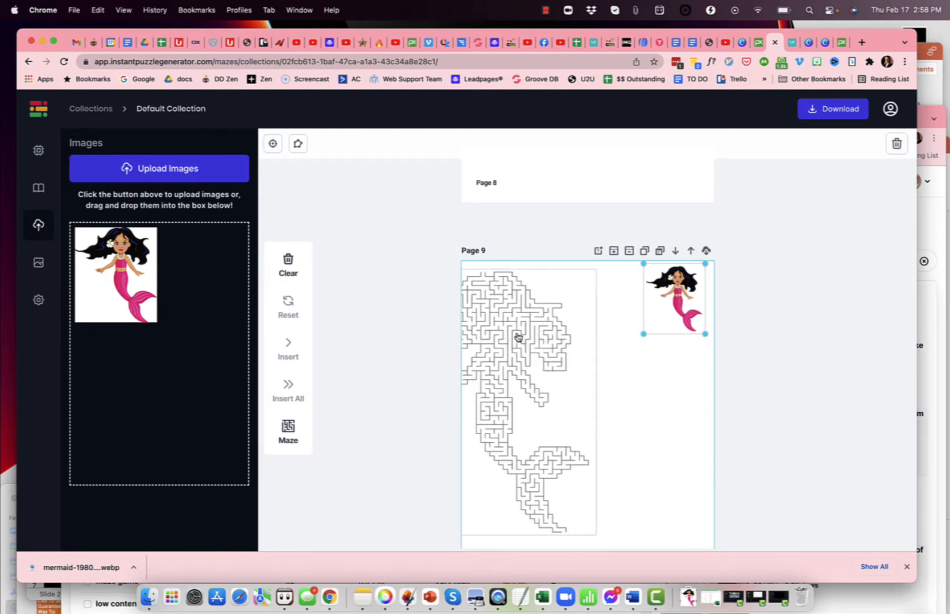
{"action": "mouse_move", "coordinate": [607, 359]}
{"action": "left_mouse_down"}
{"action": "mouse_move", "coordinate": [603, 337]}
{"action": "mouse_move", "coordinate": [609, 344]}
{"action": "left_mouse_up"}
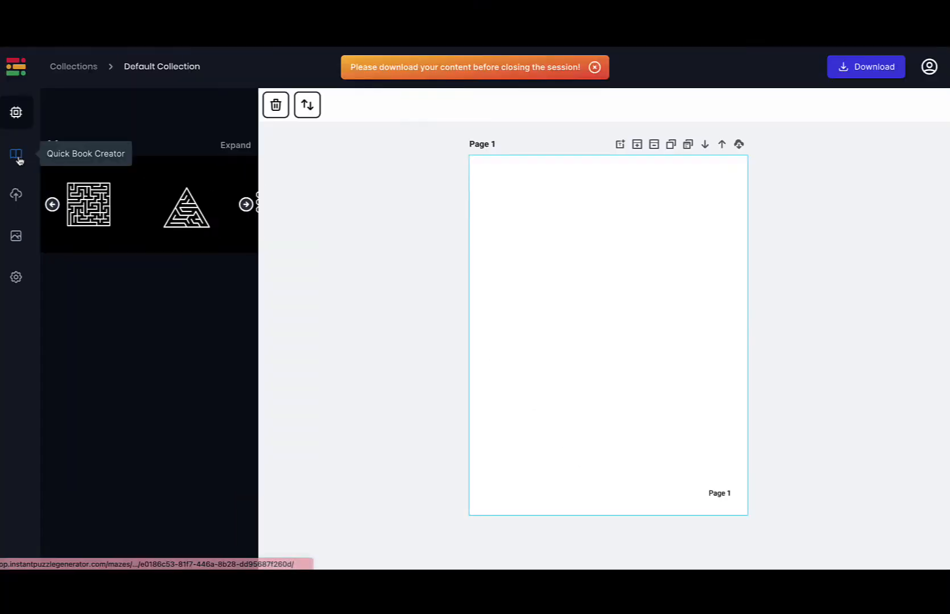
Step: Create a quick book of Simple mazes with 5 rectangle, 5 triangle, 5 hexagon, 5 octagon and 1 circular maze pages
{"action": "left_click", "coordinate": [16, 153]}
{"action": "left_click", "coordinate": [199, 260]}
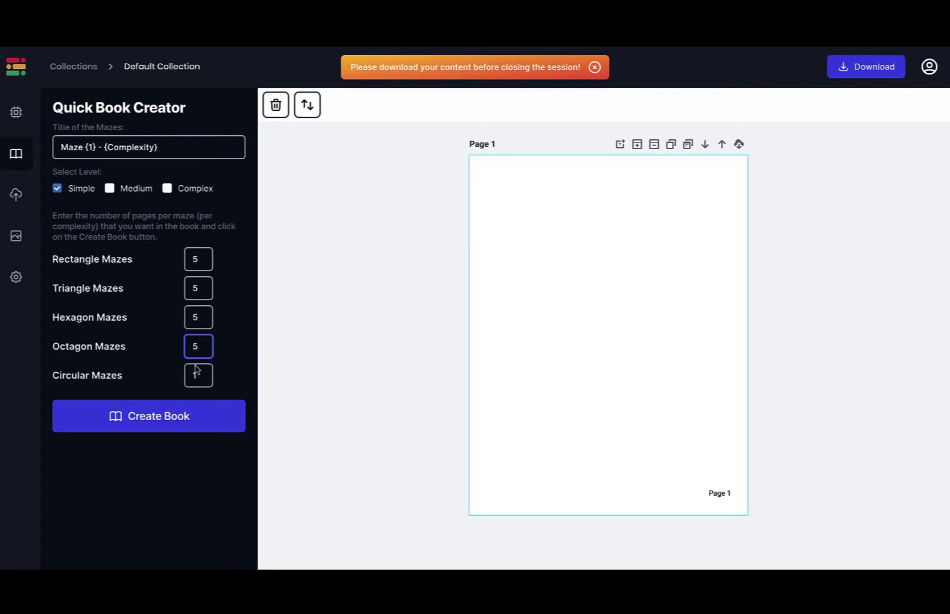
{"action": "left_click", "coordinate": [173, 428]}
Step: Look through the generated book pages, checking each maze shape and the solution pages at the end
{"action": "scroll", "coordinate": [574, 280], "scroll_direction": "down", "scroll_amount": 1}
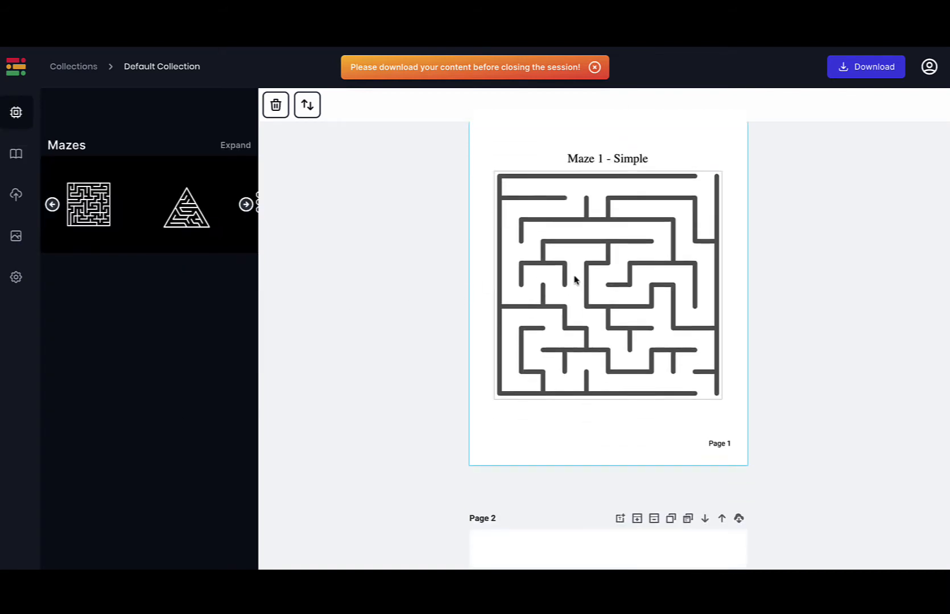
{"action": "scroll", "coordinate": [575, 280], "scroll_direction": "down", "scroll_amount": 20}
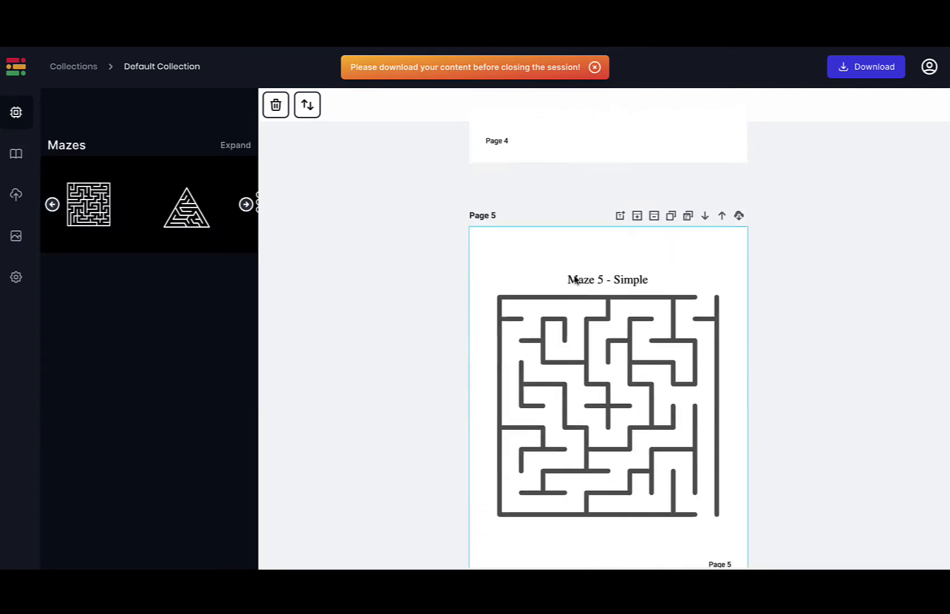
{"action": "scroll", "coordinate": [574, 280], "scroll_direction": "down", "scroll_amount": 20}
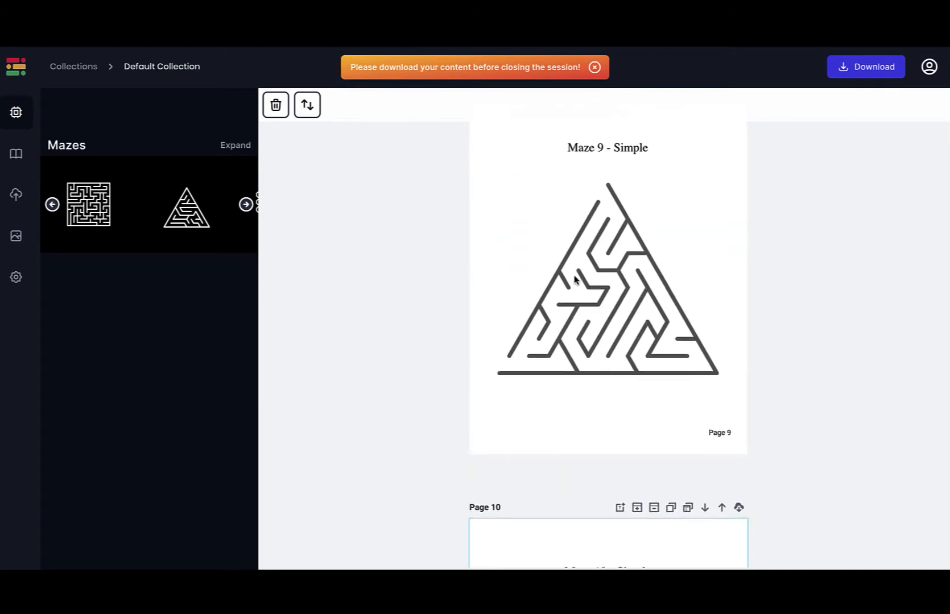
{"action": "scroll", "coordinate": [575, 280], "scroll_direction": "down", "scroll_amount": 20}
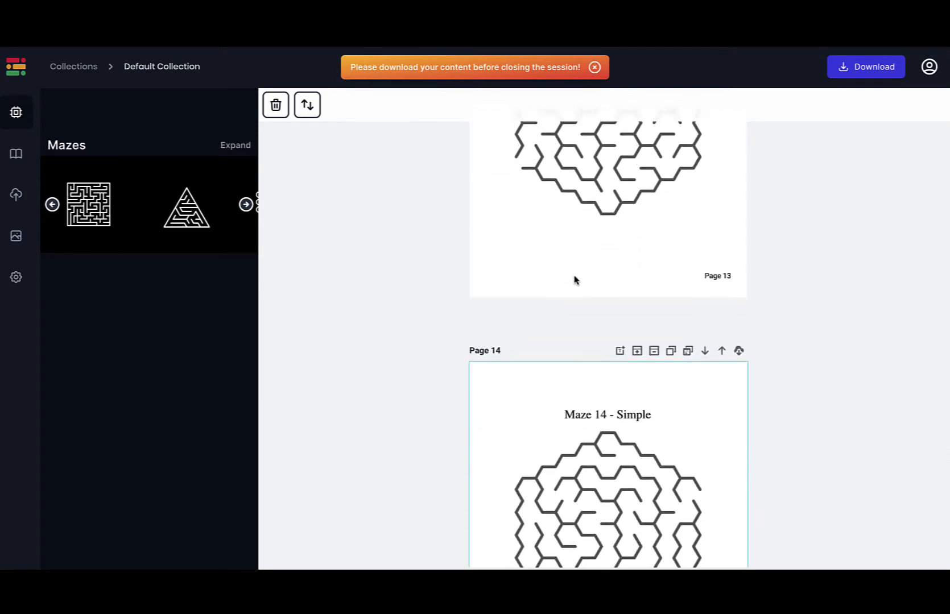
{"action": "scroll", "coordinate": [574, 280], "scroll_direction": "down", "scroll_amount": 20}
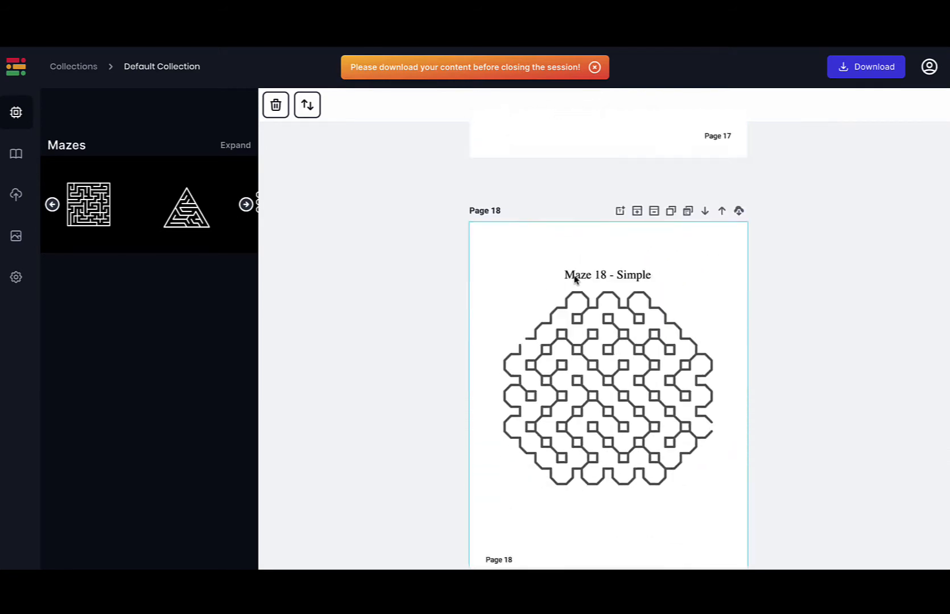
{"action": "scroll", "coordinate": [574, 280], "scroll_direction": "down", "scroll_amount": 20}
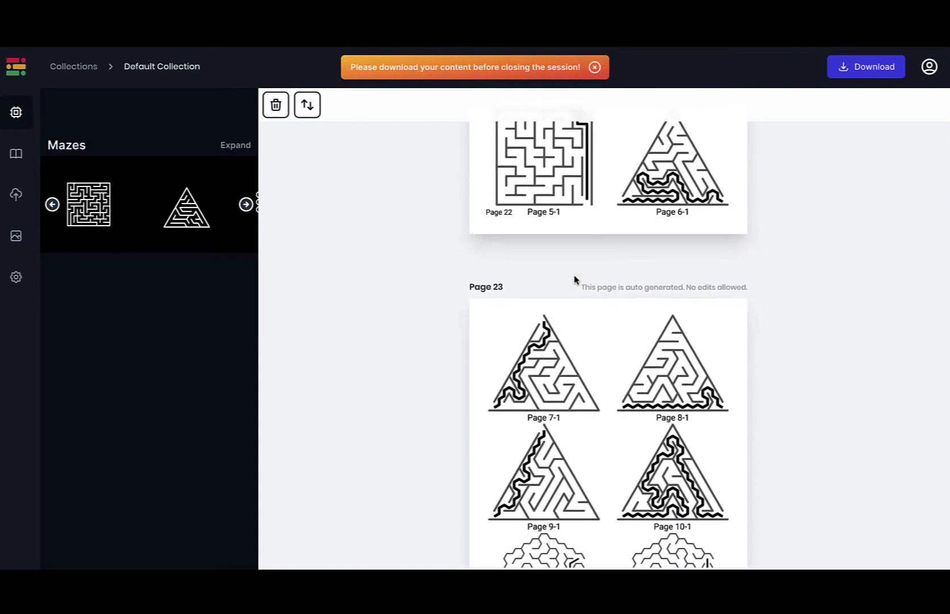
{"action": "scroll", "coordinate": [575, 279], "scroll_direction": "down", "scroll_amount": 6}
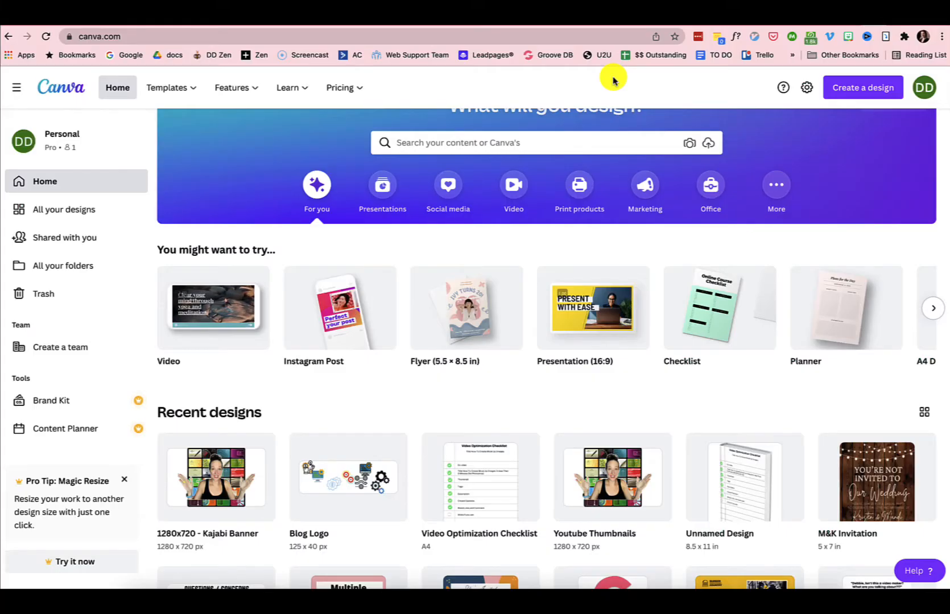
Step: In Canva, create a new blank custom-size design 8.5 in wide and 11 in high
{"action": "left_click", "coordinate": [855, 90]}
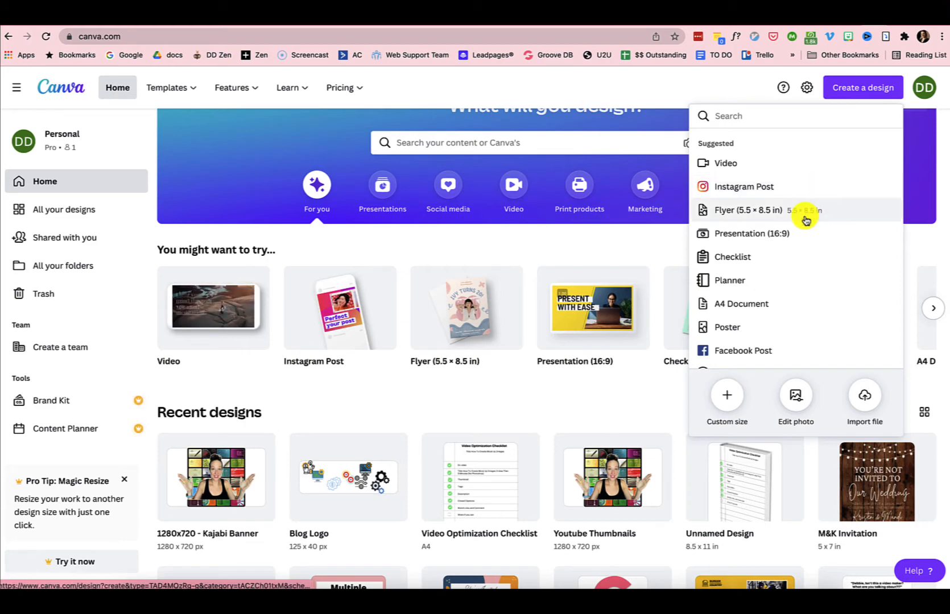
{"action": "scroll", "coordinate": [804, 216], "scroll_direction": "down", "scroll_amount": 1}
{"action": "scroll", "coordinate": [806, 220], "scroll_direction": "down", "scroll_amount": 4}
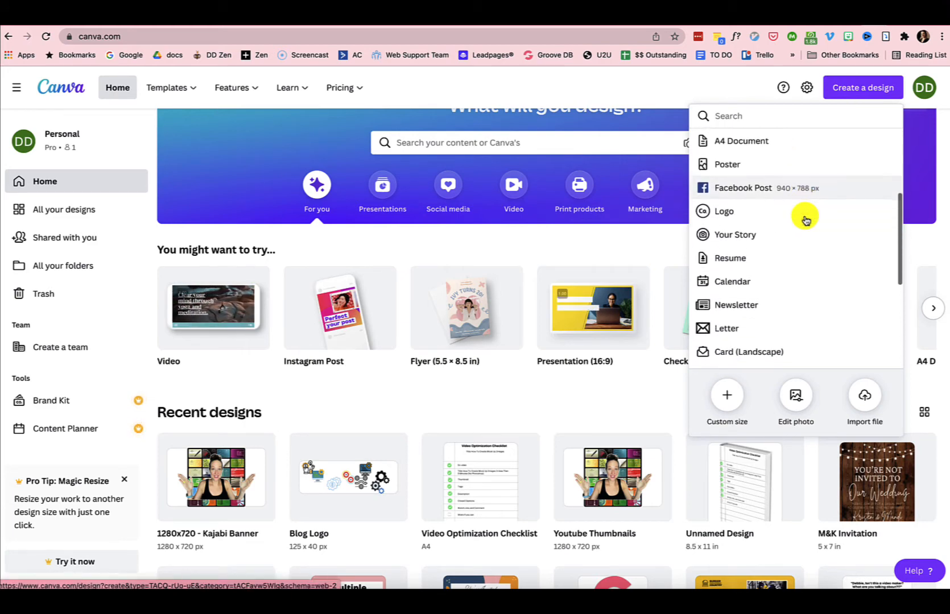
{"action": "left_click", "coordinate": [727, 395]}
{"action": "left_click", "coordinate": [737, 164]}
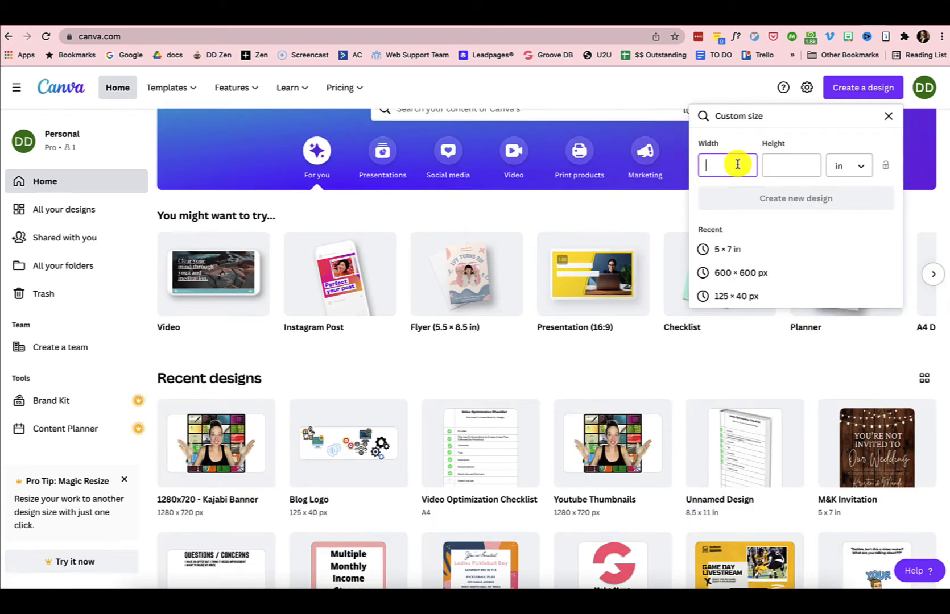
{"action": "type", "text": "8.5"}
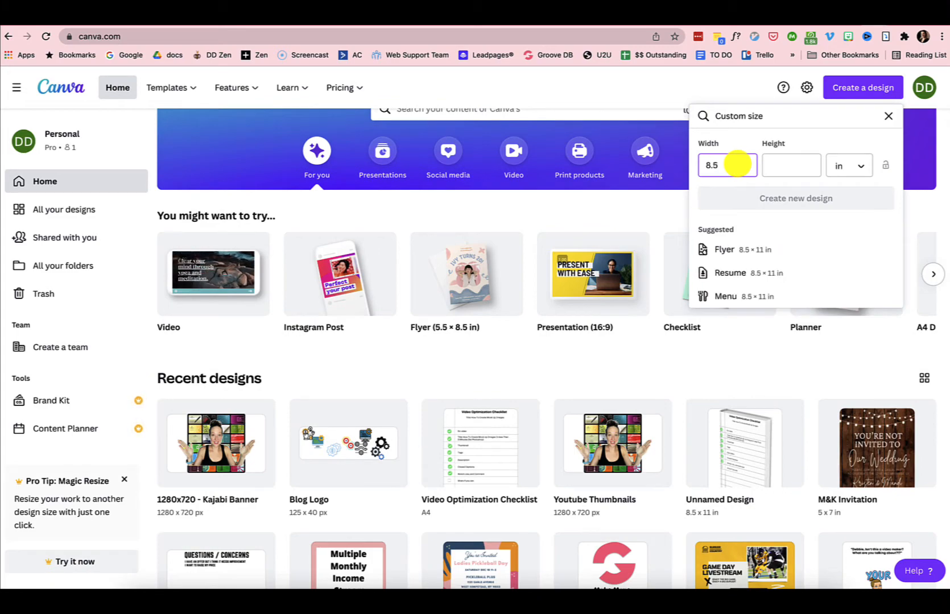
{"action": "key", "text": "Tab"}
{"action": "type", "text": "11"}
{"action": "left_click", "coordinate": [754, 193]}
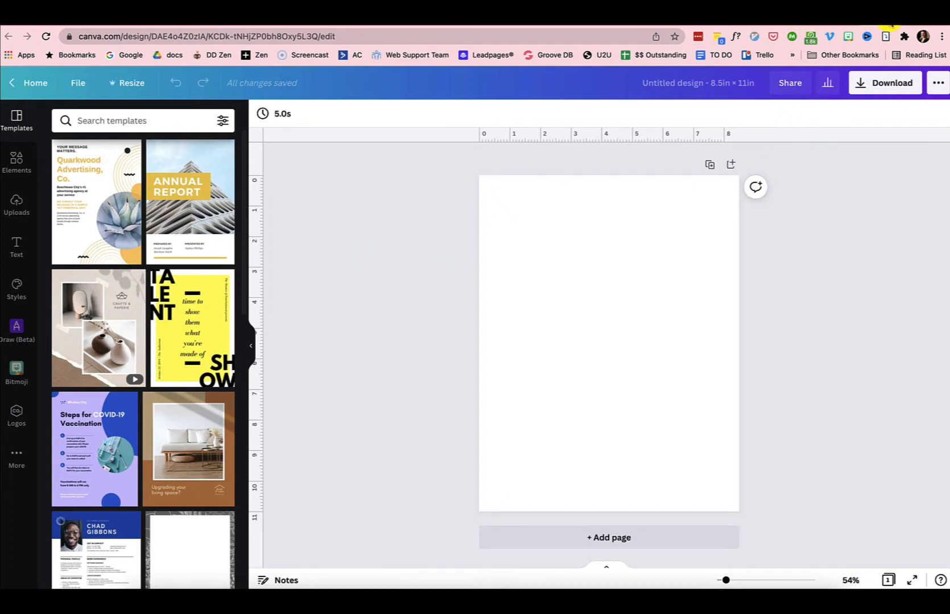
Step: Open Pixabay in a new browser tab and search its images for "puppy"
{"action": "key", "text": "super+t"}
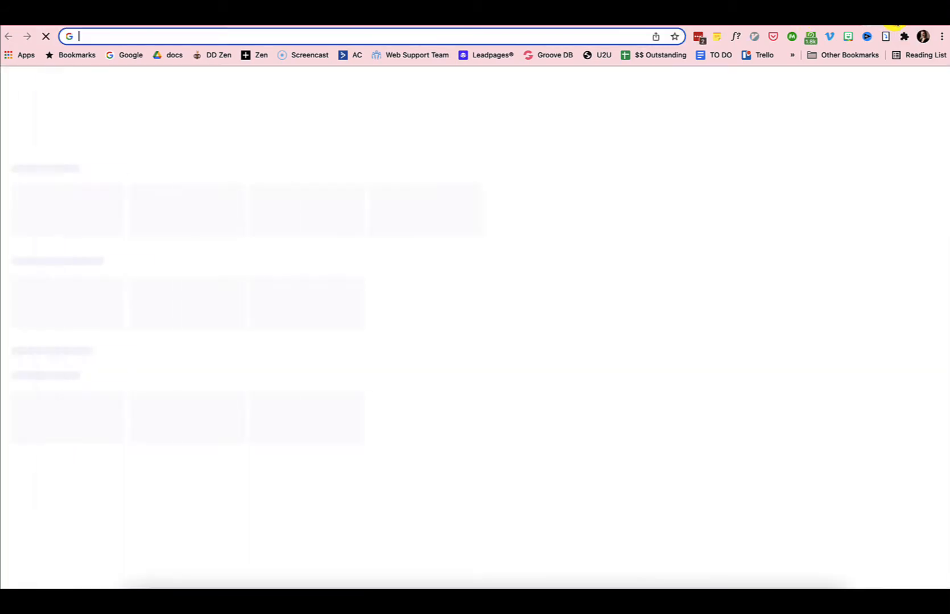
{"action": "type", "text": "pix"}
{"action": "key", "text": "Return"}
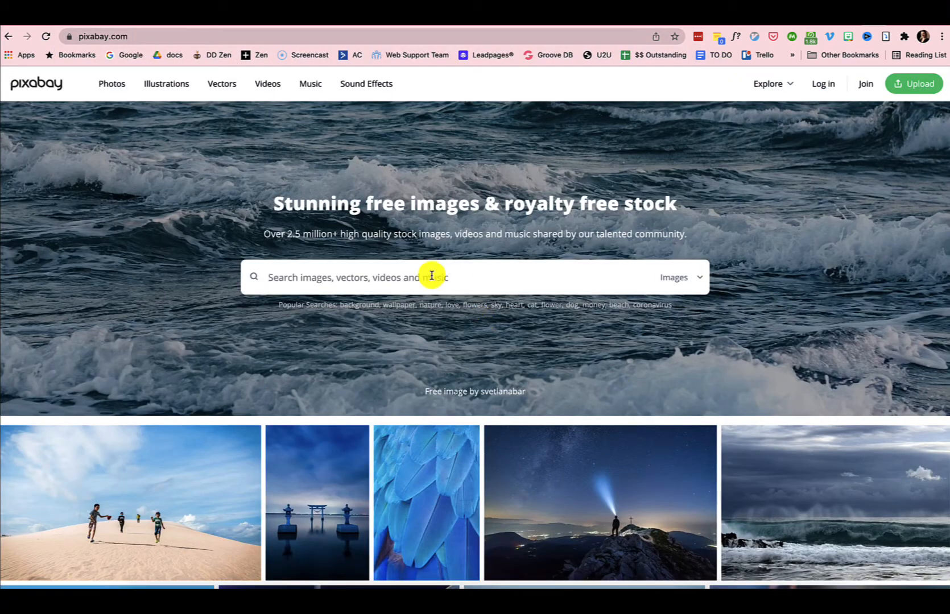
{"action": "left_click", "coordinate": [432, 276]}
{"action": "type", "text": "puppy"}
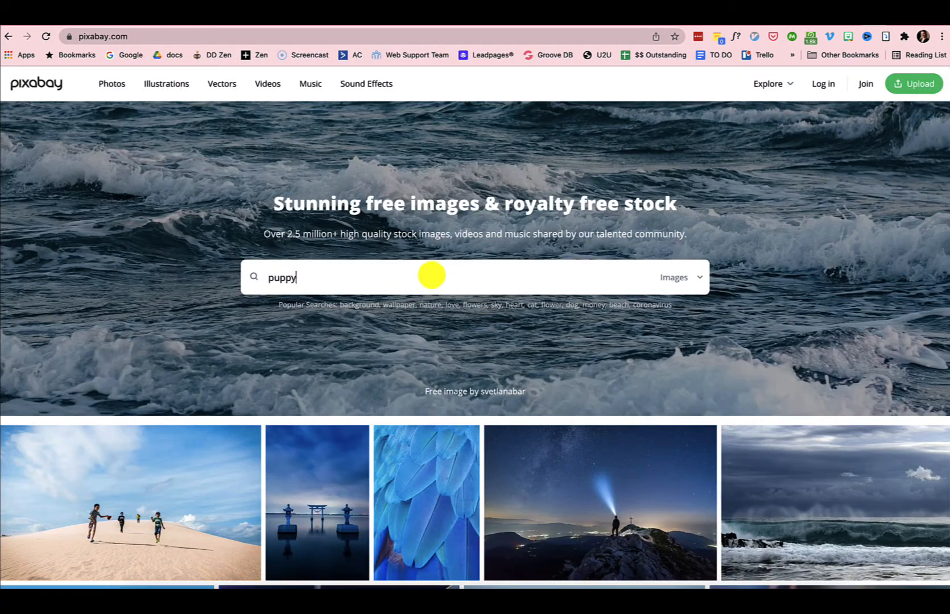
{"action": "key", "text": "Return"}
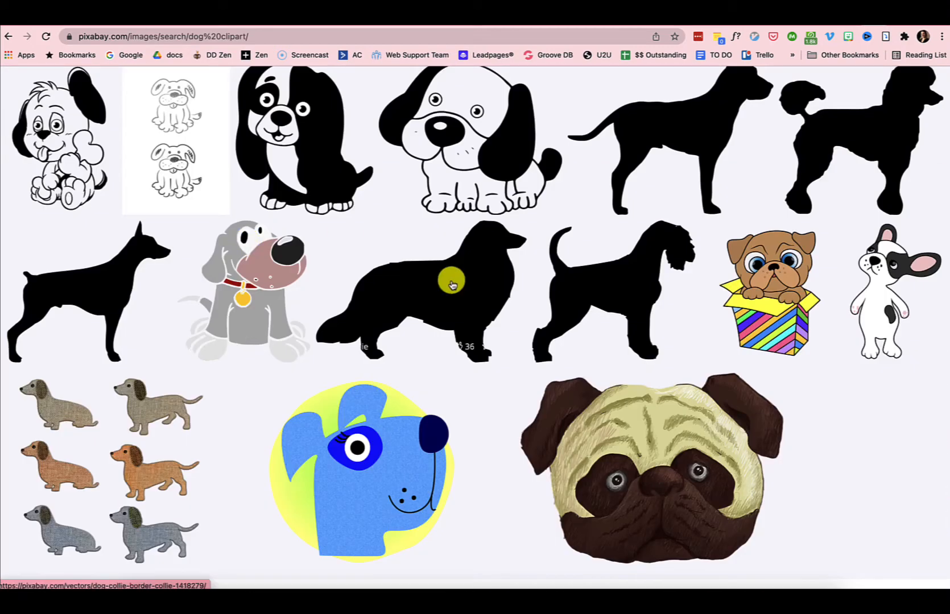
Step: Copy the standing black-and-white puppy illustration and paste it into the Canva design, placed in the page's upper-left corner
{"action": "left_click", "coordinate": [865, 294]}
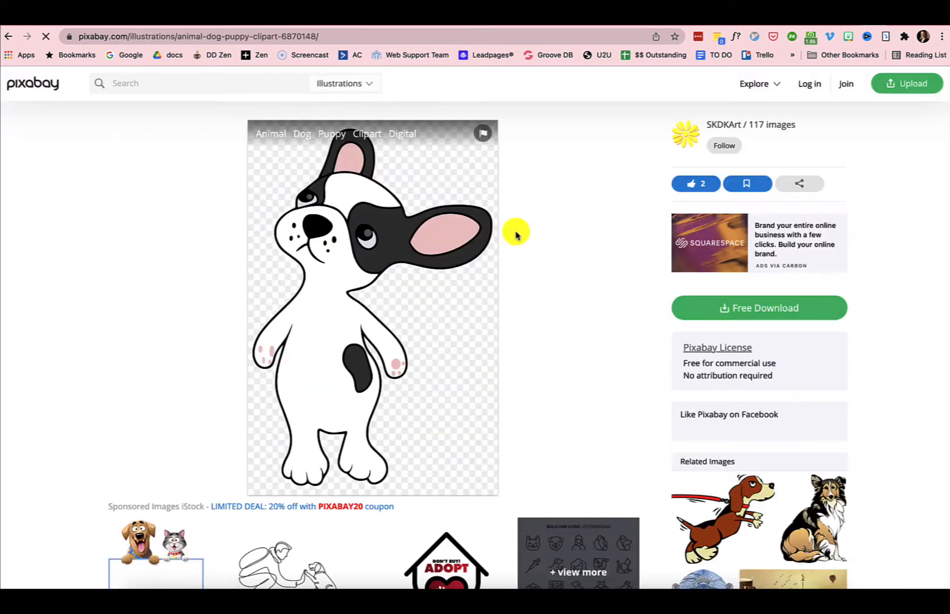
{"action": "right_click", "coordinate": [317, 258]}
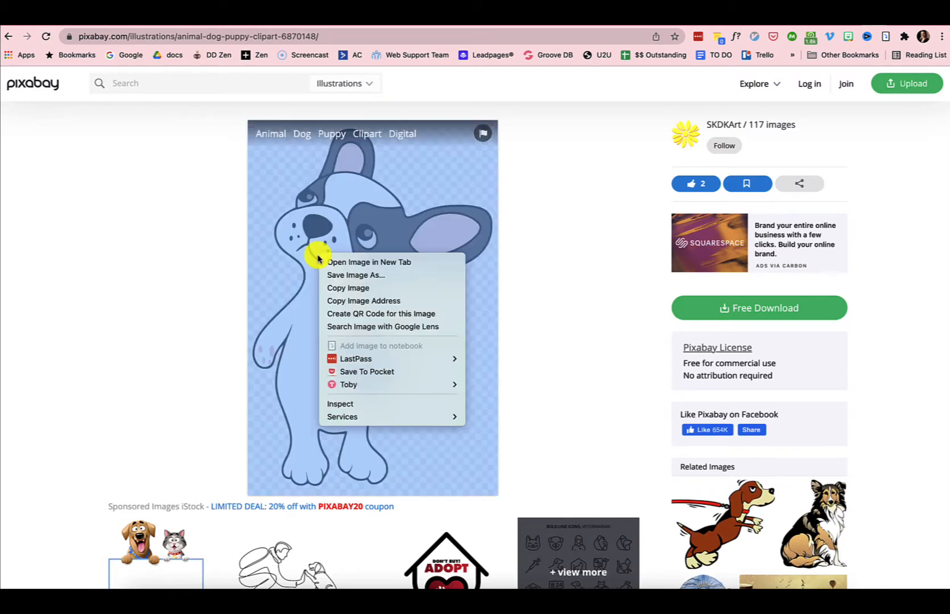
{"action": "left_click", "coordinate": [331, 287]}
{"action": "key", "text": "super+Tab"}
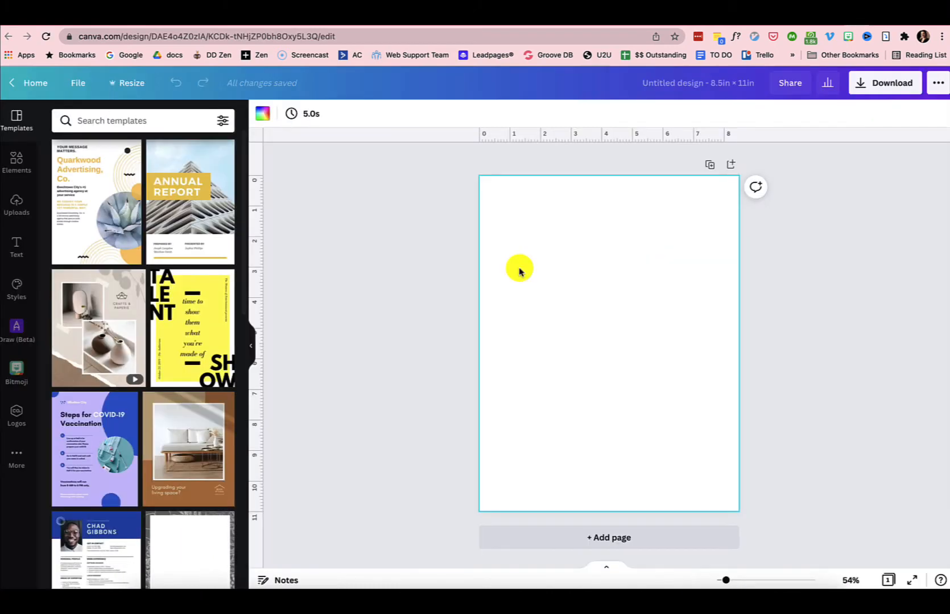
{"action": "key", "text": "super+v"}
{"action": "left_click_drag", "start_coordinate": [533, 231], "coordinate": [509, 218]}
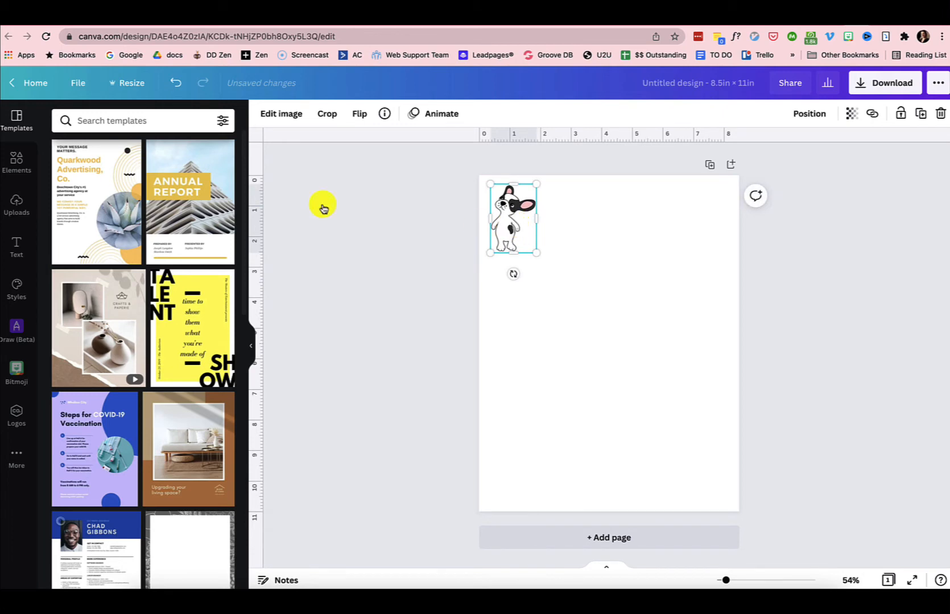
Step: Add a subheading text box beside the puppy and widen it to span the rest of the page's upper edge
{"action": "left_click", "coordinate": [16, 244]}
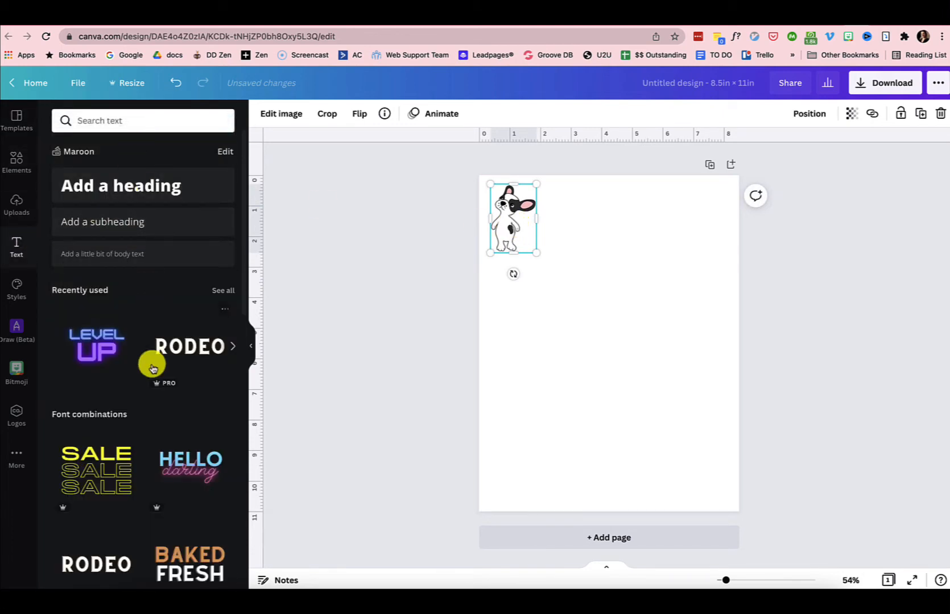
{"action": "left_click", "coordinate": [127, 221]}
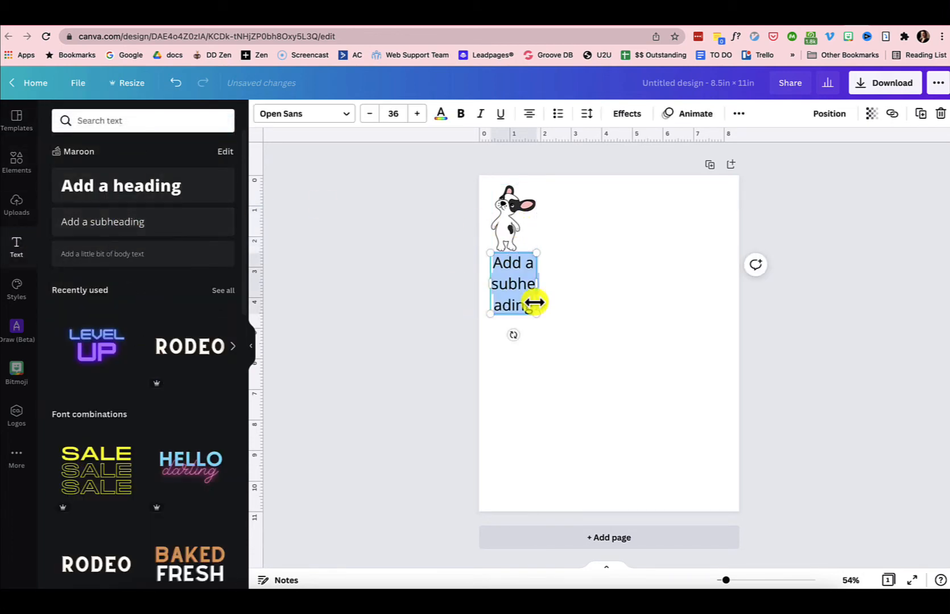
{"action": "left_click_drag", "start_coordinate": [524, 252], "coordinate": [586, 187]}
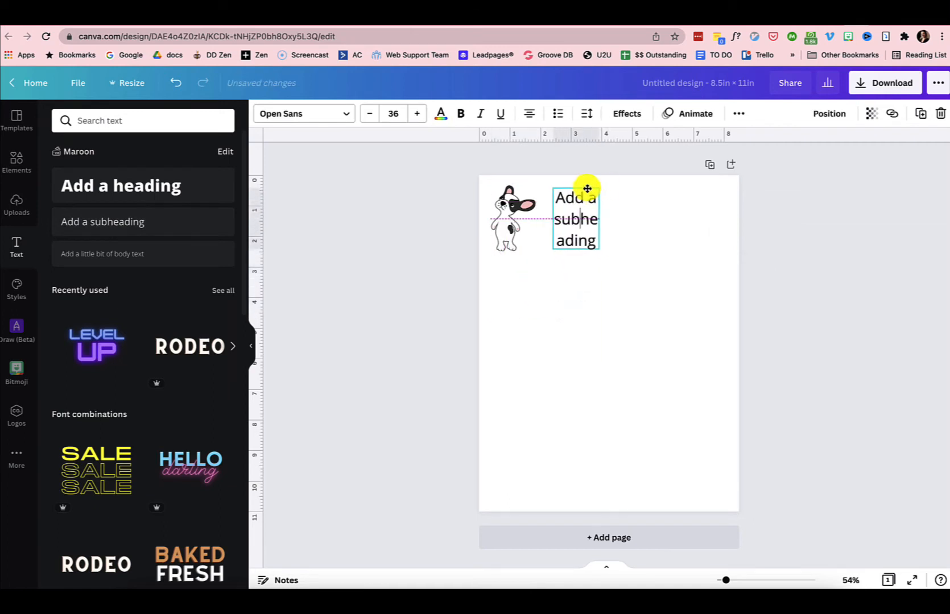
{"action": "left_click_drag", "start_coordinate": [604, 233], "coordinate": [723, 215]}
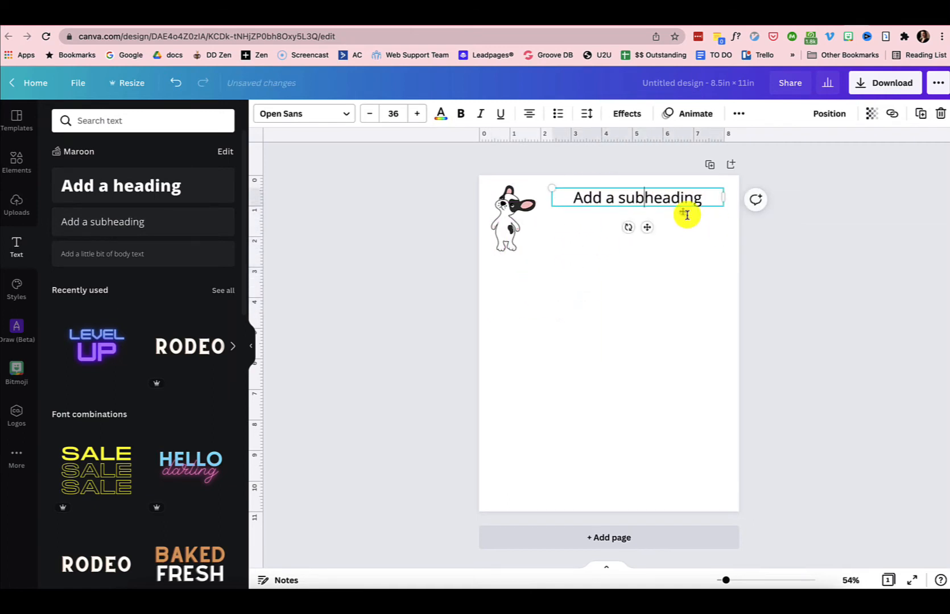
Step: Replace the subheading's placeholder text with "Help this puppy find her water"
{"action": "double_click", "coordinate": [637, 199]}
{"action": "type", "text": "Help this"}
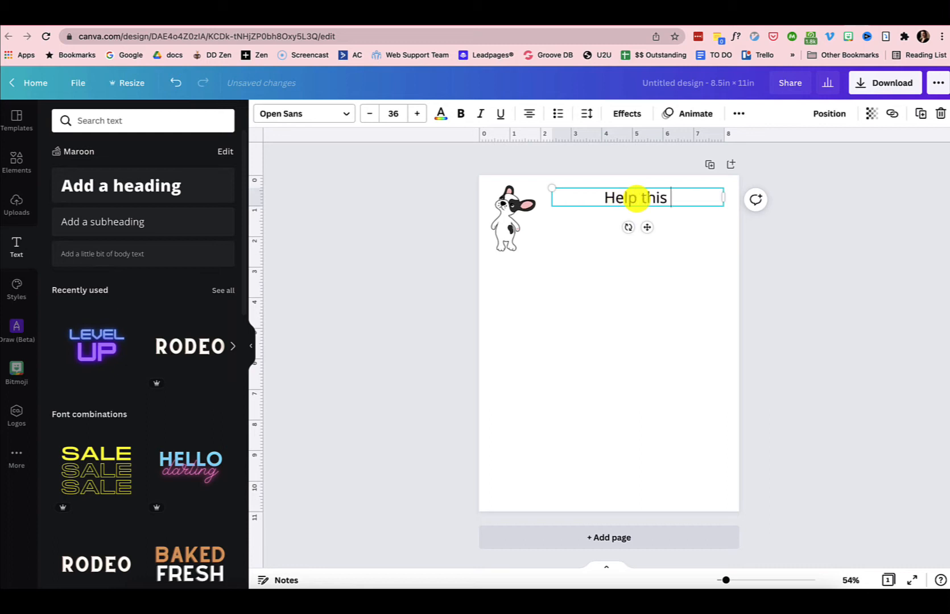
{"action": "type", "text": " pubby"}
{"action": "key", "text": "BackSpace"}
{"action": "key", "text": "BackSpace"}
{"action": "key", "text": "BackSpace"}
{"action": "key", "text": "BackSpace"}
{"action": "type", "text": "u"}
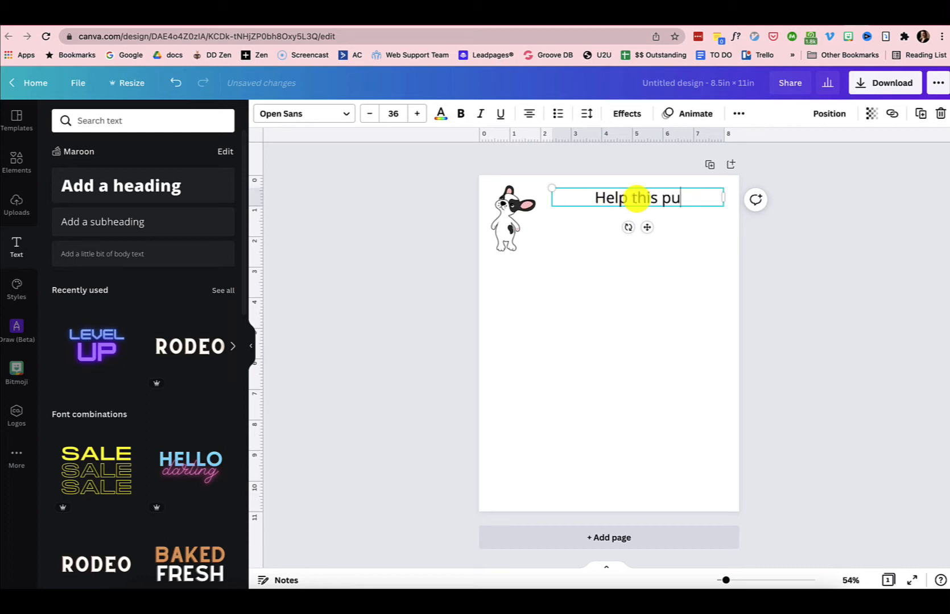
{"action": "type", "text": "ppy find her water"}
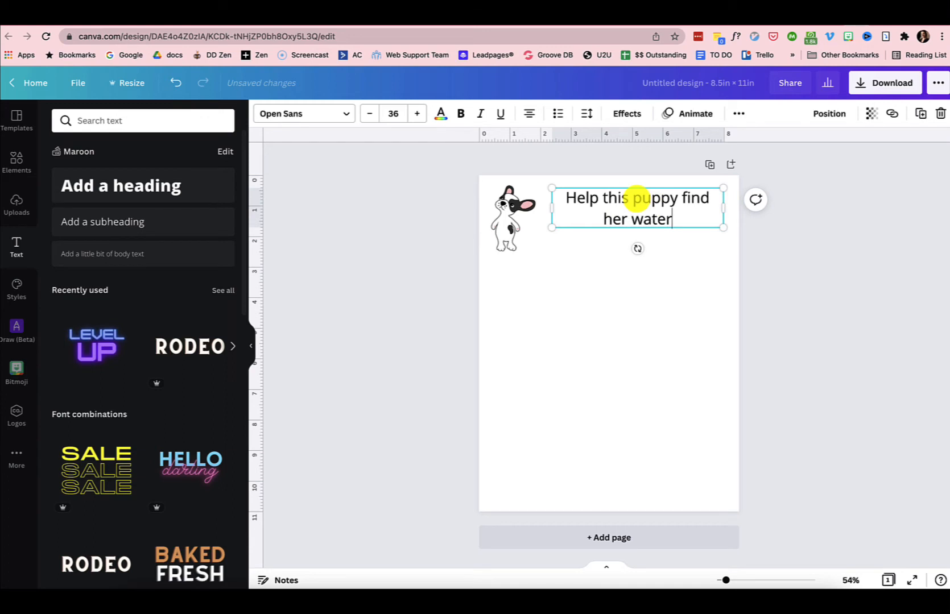
Step: Move the "Help this puppy find her water" text up to the page's upper edge
{"action": "left_click", "coordinate": [634, 251]}
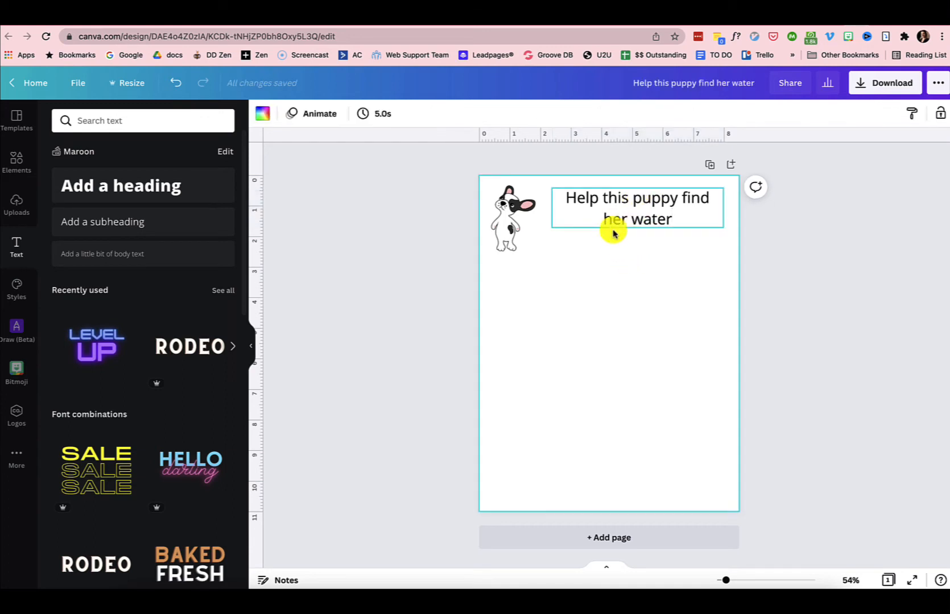
{"action": "left_click_drag", "start_coordinate": [623, 203], "coordinate": [620, 193]}
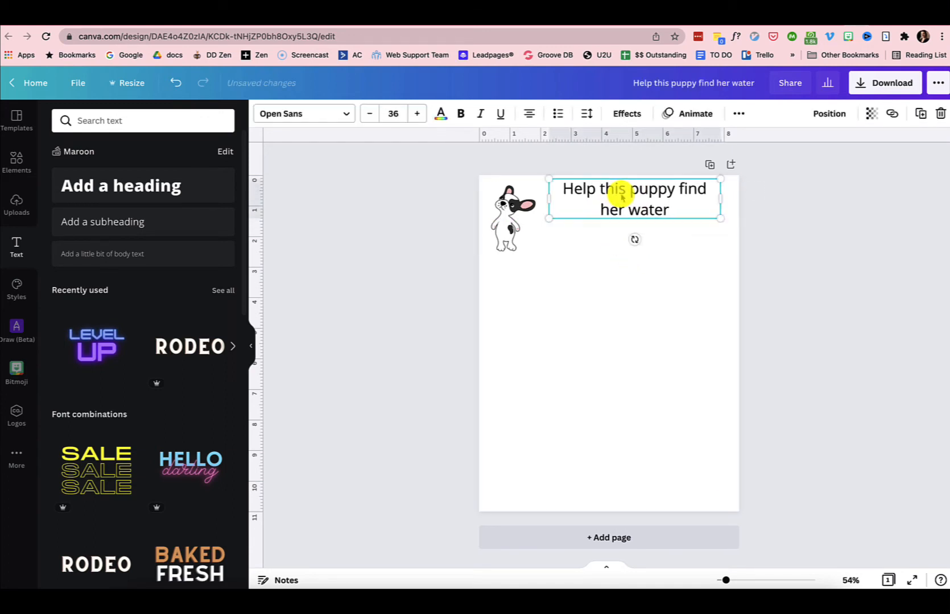
{"action": "left_click", "coordinate": [607, 309]}
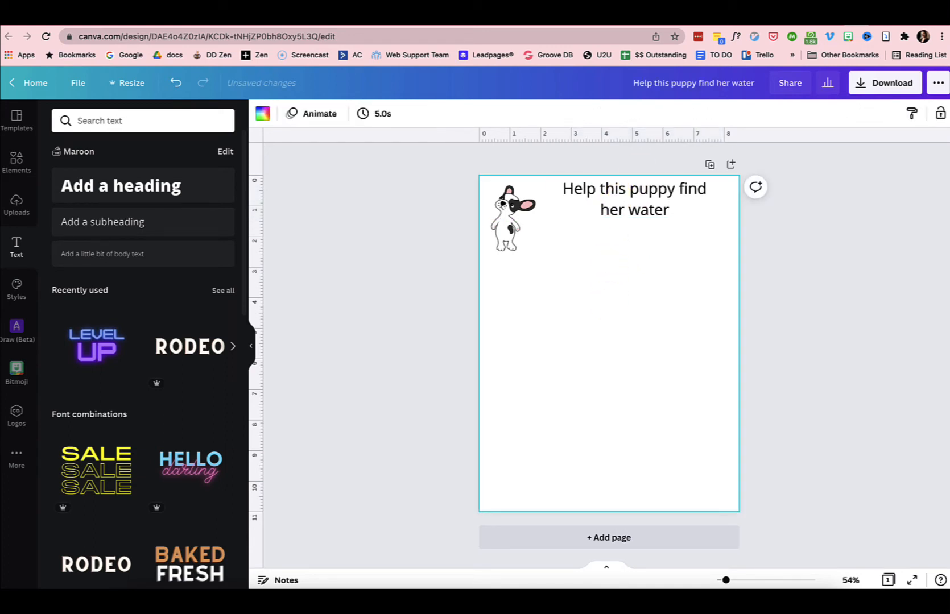
Step: Switch to the Pixabay browser tab and search its illustrations for "water dish"
{"action": "key", "text": "ctrl+Tab"}
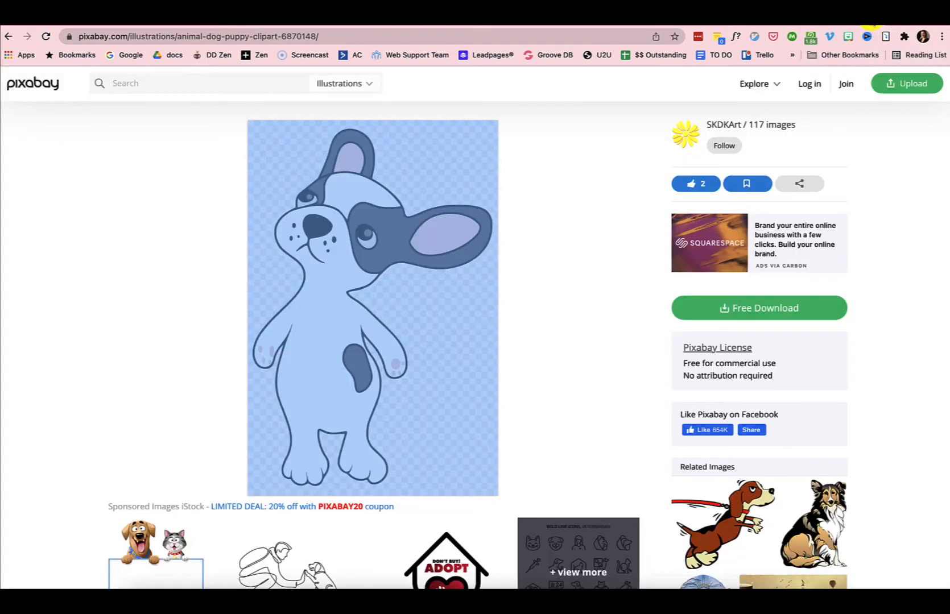
{"action": "left_click", "coordinate": [203, 89]}
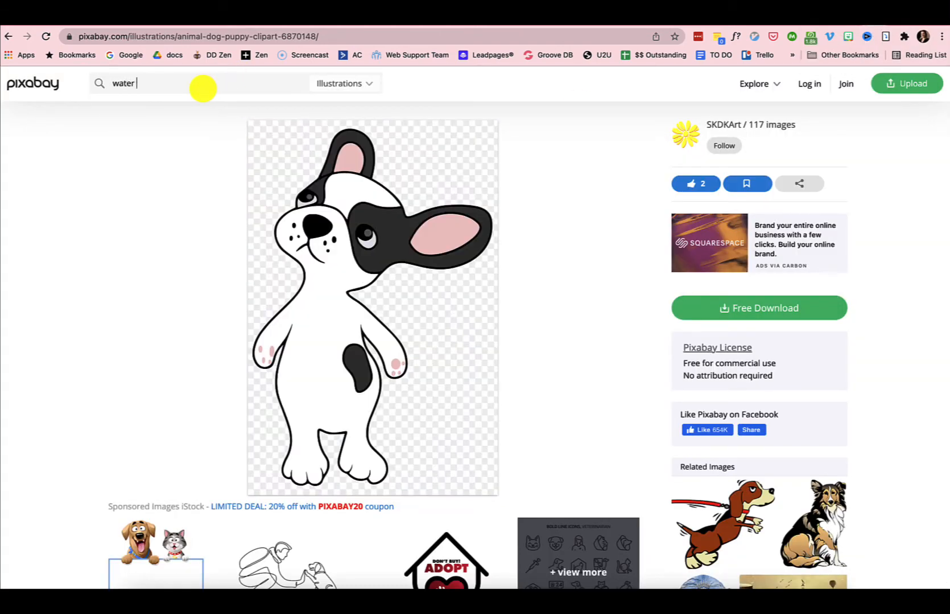
{"action": "type", "text": "water dish"}
{"action": "key", "text": "Return"}
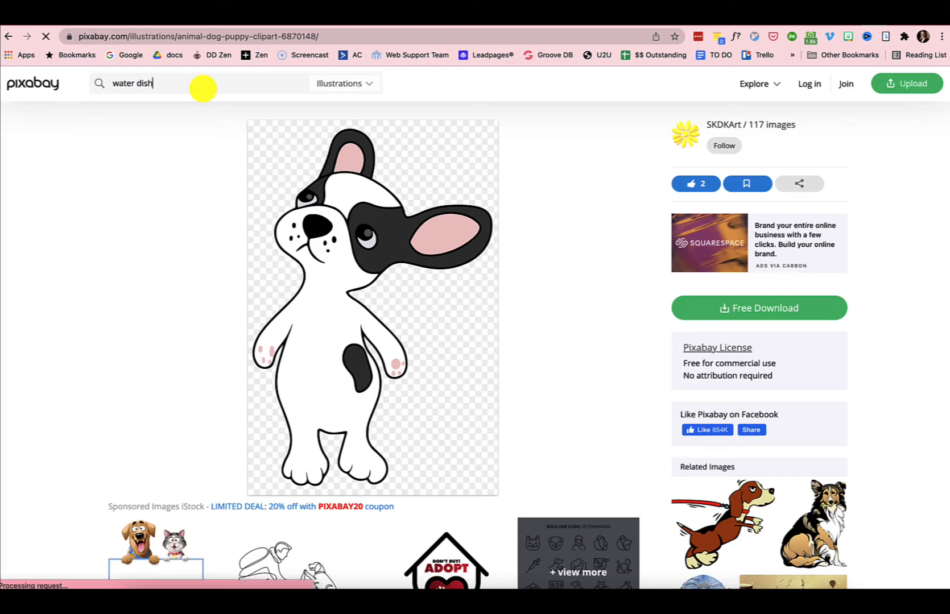
Step: Open the glass petri dish illustration filled with blue water from the search results and copy the image
{"action": "scroll", "coordinate": [294, 316], "scroll_direction": "down", "scroll_amount": 1}
{"action": "scroll", "coordinate": [294, 316], "scroll_direction": "down", "scroll_amount": 6}
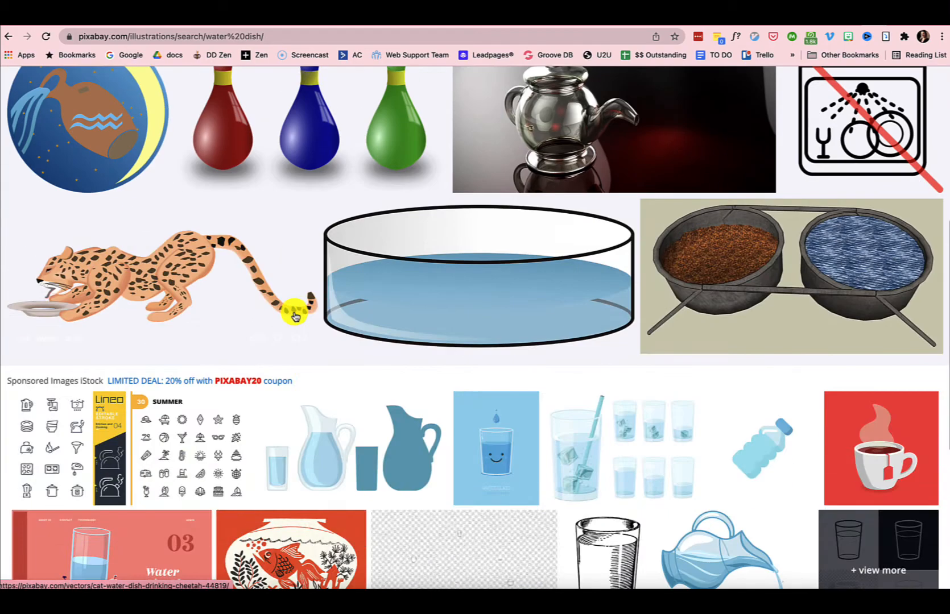
{"action": "scroll", "coordinate": [430, 341], "scroll_direction": "down", "scroll_amount": 6}
{"action": "scroll", "coordinate": [432, 344], "scroll_direction": "up", "scroll_amount": 5}
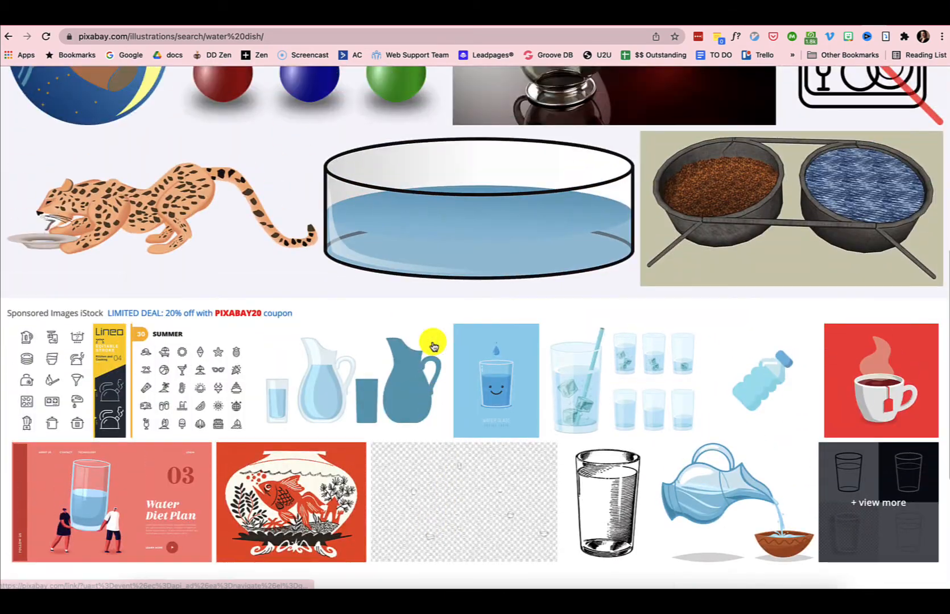
{"action": "scroll", "coordinate": [432, 344], "scroll_direction": "up", "scroll_amount": 1}
{"action": "left_click", "coordinate": [447, 284]}
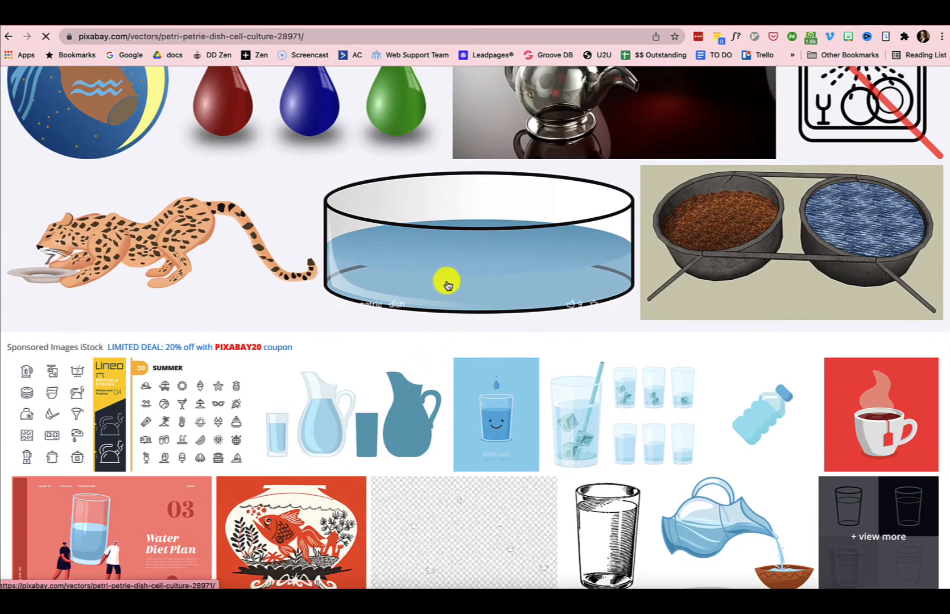
{"action": "right_click", "coordinate": [411, 273]}
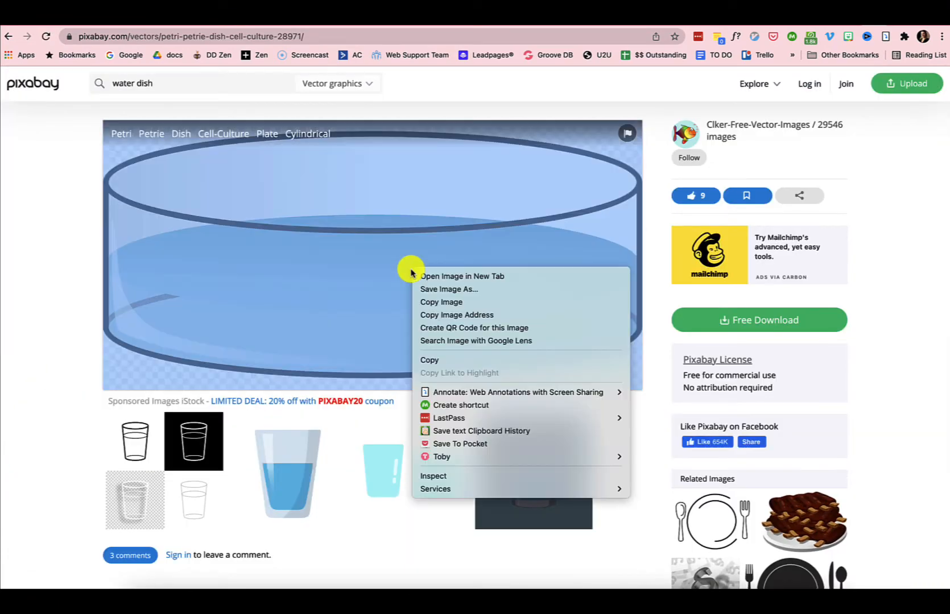
{"action": "left_click", "coordinate": [435, 303]}
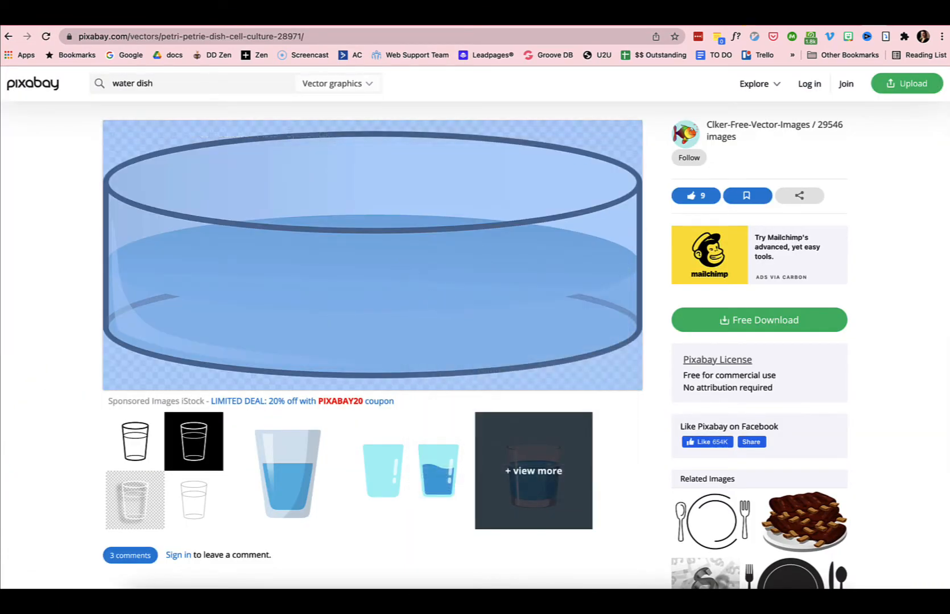
Step: Switch back to the Canva design, paste the water dish, and shrink it into the page's lower-right corner
{"action": "left_click", "coordinate": [856, 23]}
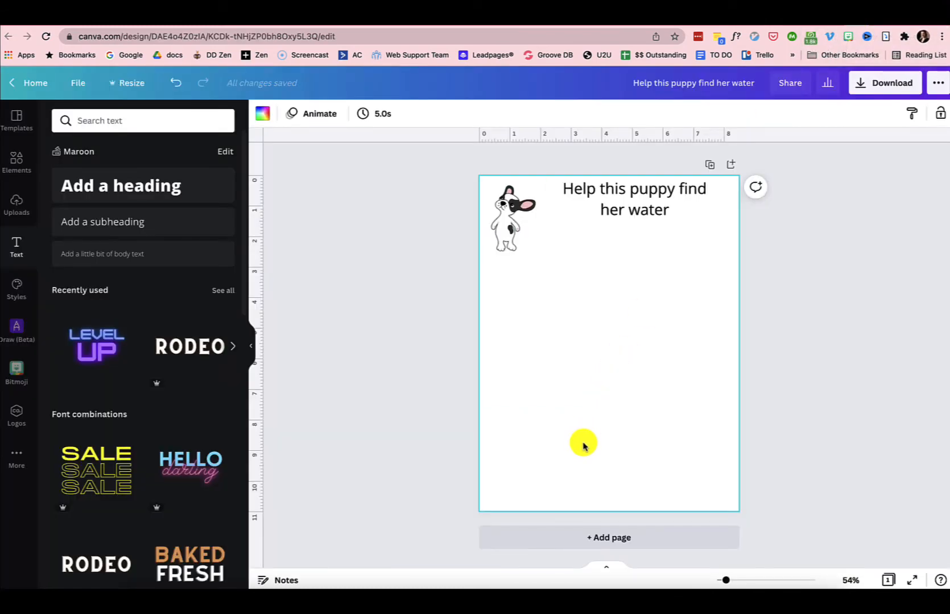
{"action": "key", "text": "ctrl+v"}
{"action": "left_click_drag", "start_coordinate": [563, 362], "coordinate": [561, 468]}
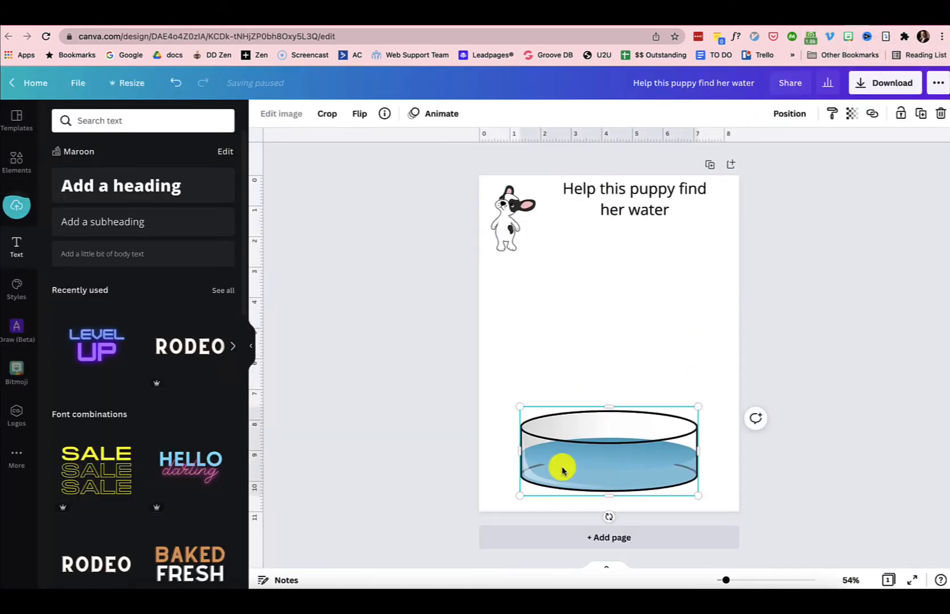
{"action": "left_click_drag", "start_coordinate": [521, 408], "coordinate": [697, 496]}
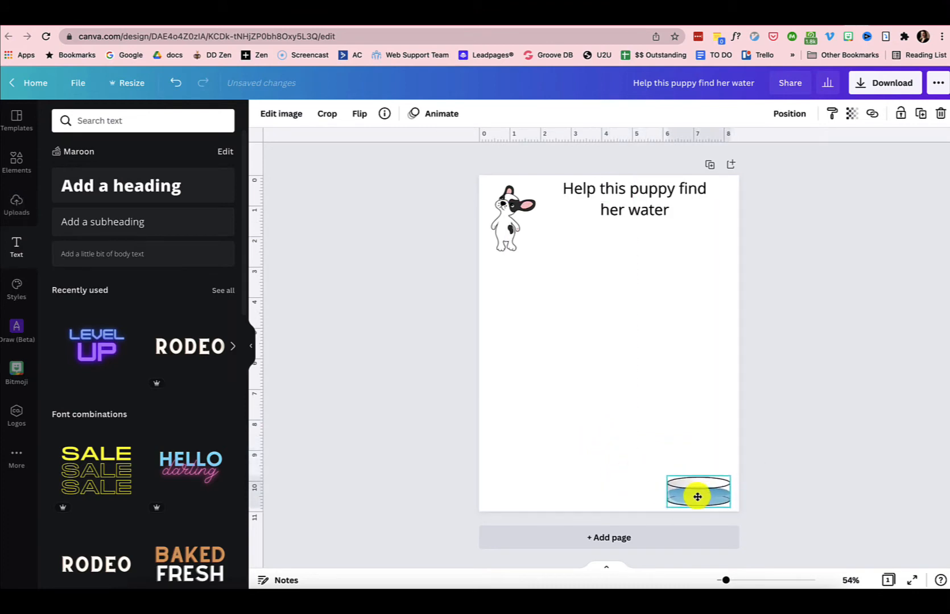
{"action": "left_click", "coordinate": [657, 406]}
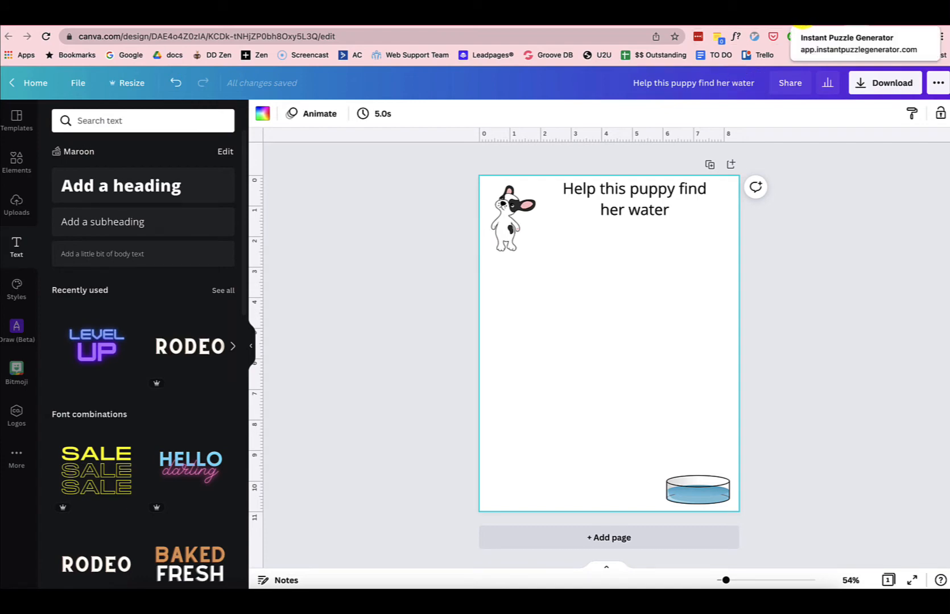
Step: Switch to Instant Puzzle Generator and open the Default Collection of mazes
{"action": "left_click", "coordinate": [792, 35]}
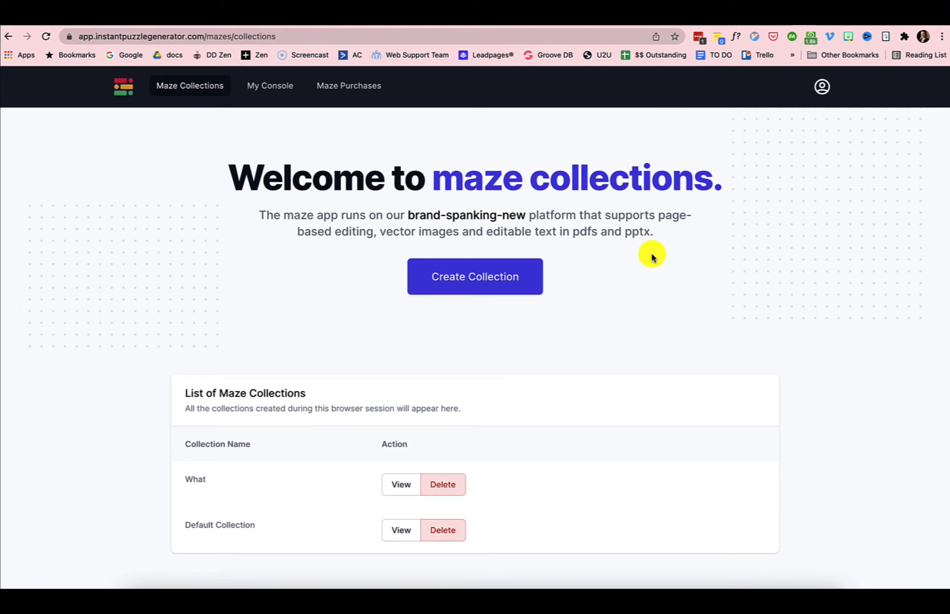
{"action": "scroll", "coordinate": [652, 258], "scroll_direction": "down", "scroll_amount": 1}
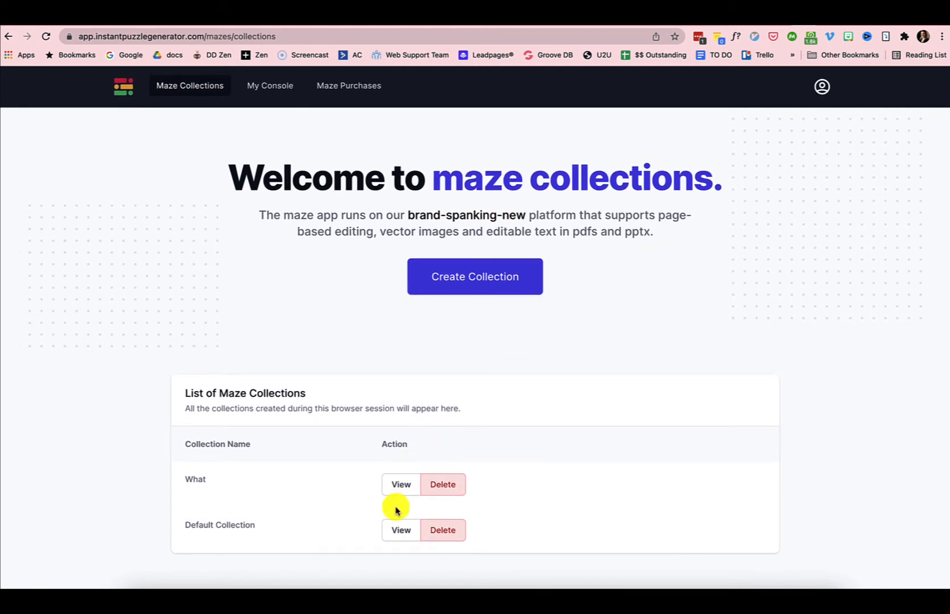
{"action": "left_click", "coordinate": [398, 531]}
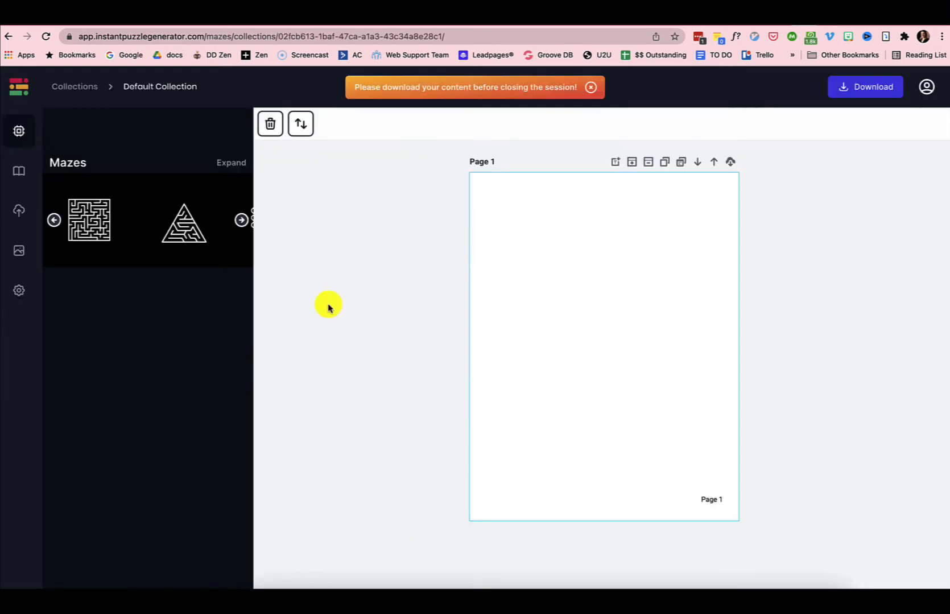
Step: Create a quick maze book at the Complex level only, with 5 rectangle mazes
{"action": "left_click", "coordinate": [19, 174]}
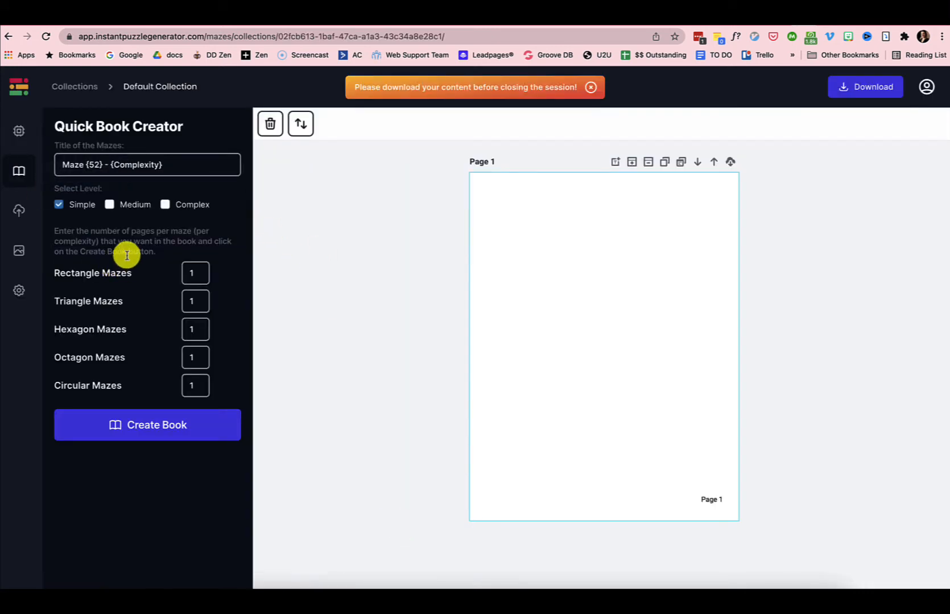
{"action": "left_click", "coordinate": [58, 206]}
{"action": "left_click", "coordinate": [109, 206]}
{"action": "left_click", "coordinate": [164, 205]}
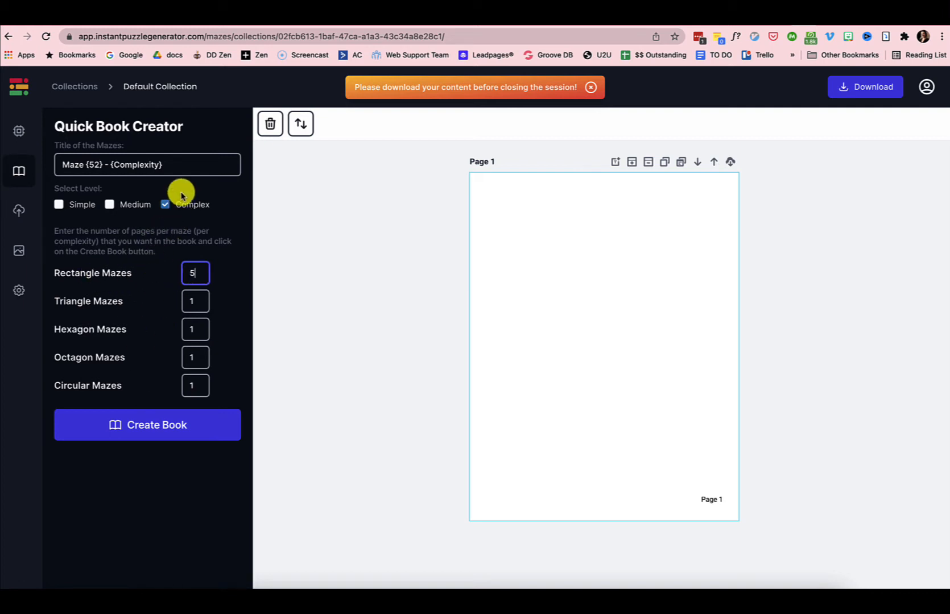
{"action": "left_click", "coordinate": [149, 425]}
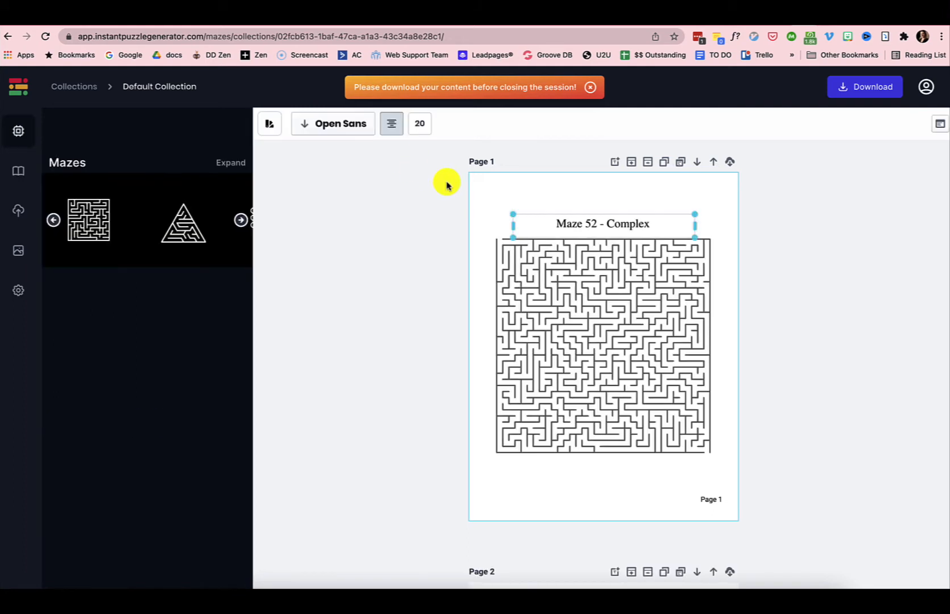
Step: Delete the maze title on page 1 and reposition and slightly enlarge the maze within the page
{"action": "key", "text": "Delete"}
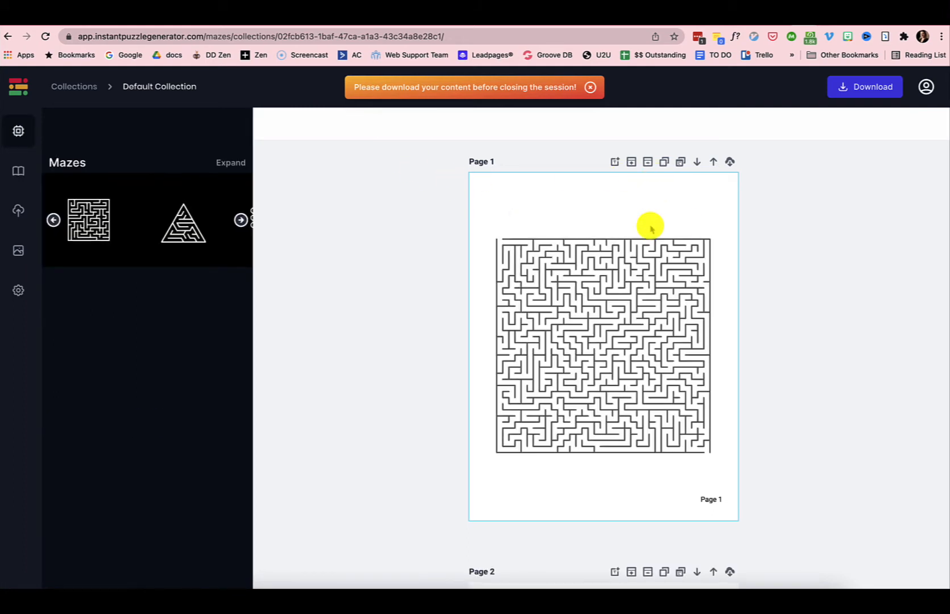
{"action": "left_click", "coordinate": [585, 278]}
{"action": "left_click_drag", "start_coordinate": [586, 277], "coordinate": [585, 257]}
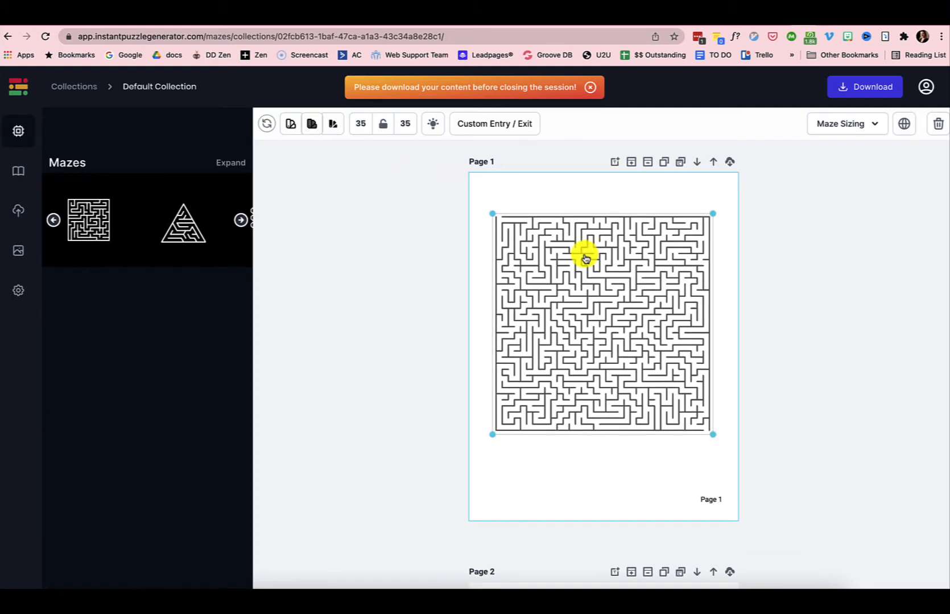
{"action": "left_click_drag", "start_coordinate": [712, 434], "coordinate": [717, 462]}
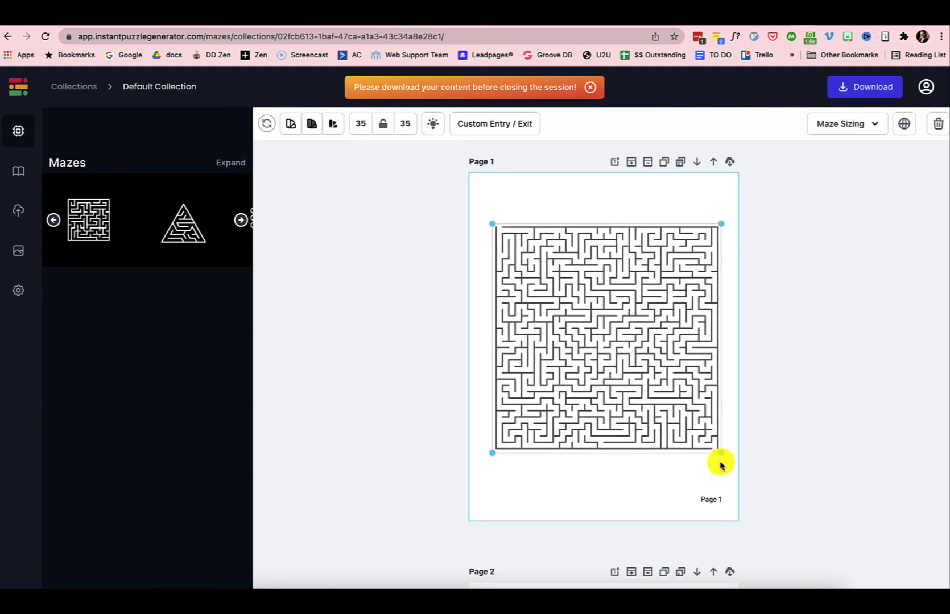
{"action": "left_click", "coordinate": [592, 218]}
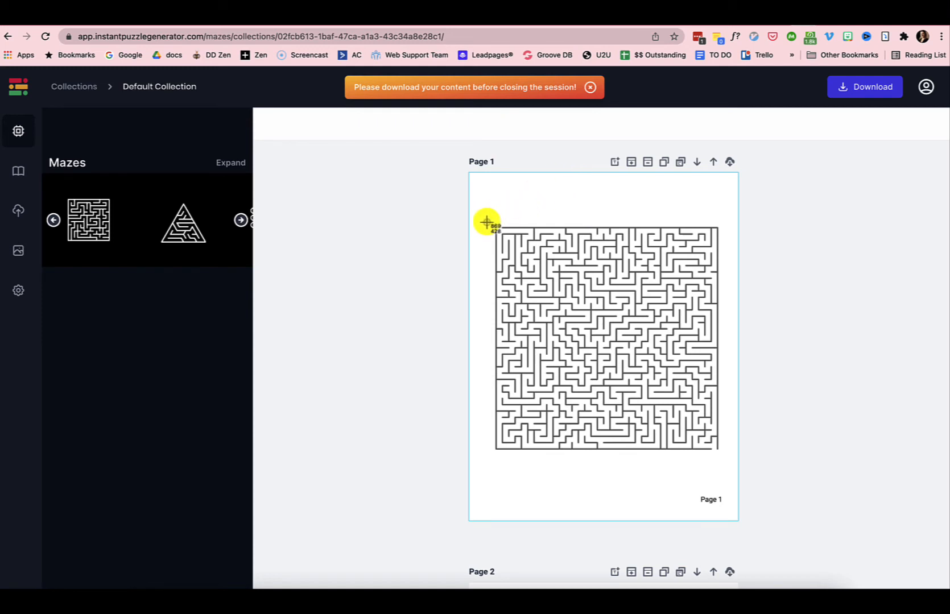
Step: Capture a screenshot of the complete page 1 maze and copy the captured image
{"action": "mouse_move", "coordinate": [486, 222]}
{"action": "left_mouse_down"}
{"action": "mouse_move", "coordinate": [617, 333]}
{"action": "mouse_move", "coordinate": [693, 437]}
{"action": "mouse_move", "coordinate": [725, 458]}
{"action": "left_mouse_up"}
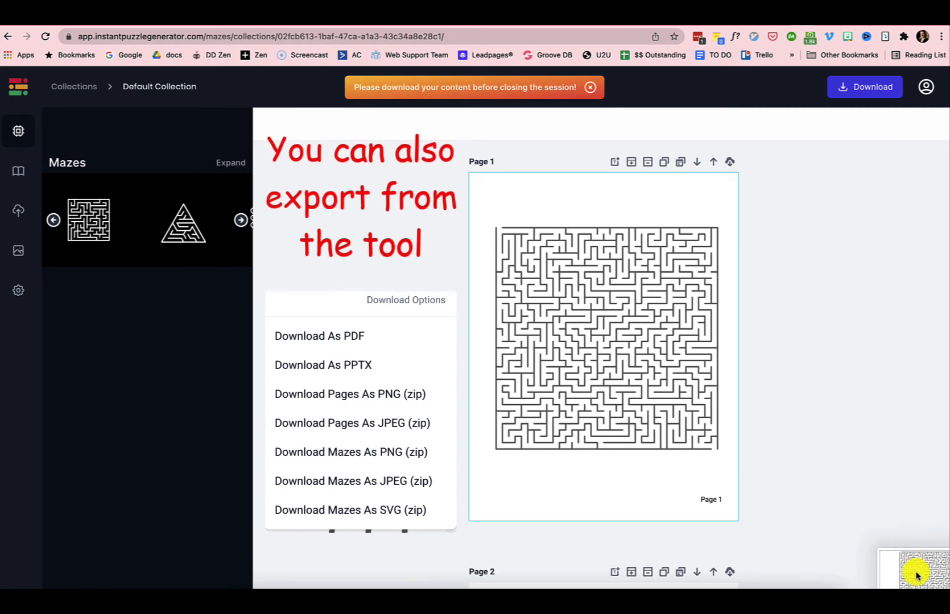
{"action": "right_click", "coordinate": [917, 573]}
{"action": "left_click", "coordinate": [897, 471]}
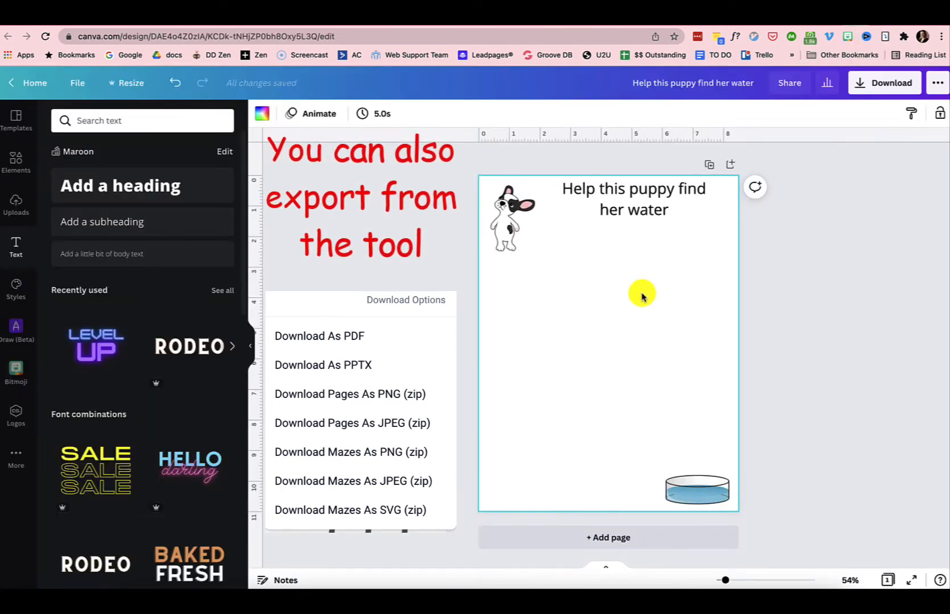
Step: Paste the maze screenshot into the Canva page and enlarge and center it between the puppy and the water dish
{"action": "key", "text": "super+v"}
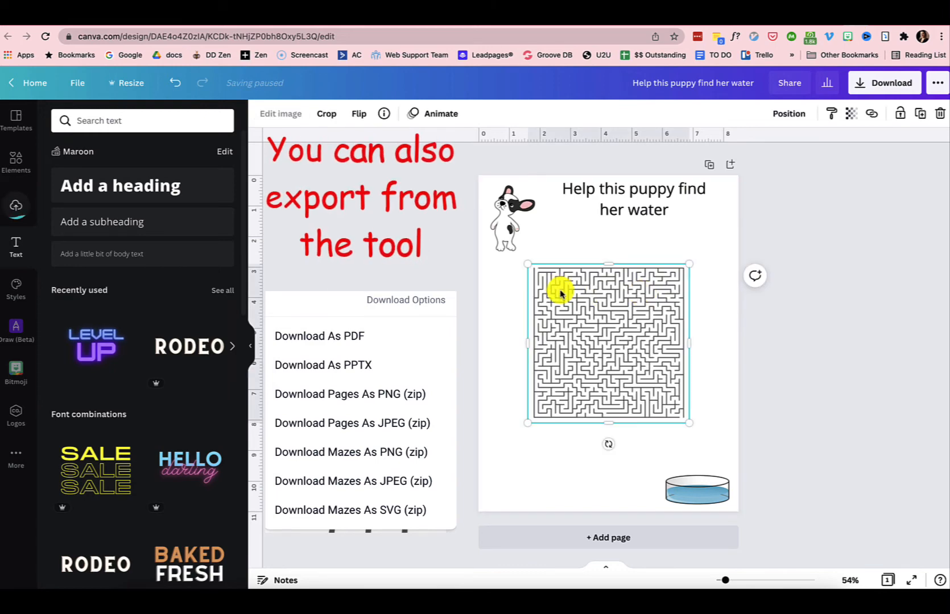
{"action": "left_click_drag", "start_coordinate": [560, 292], "coordinate": [530, 285]}
{"action": "left_click_drag", "start_coordinate": [658, 412], "coordinate": [684, 490]}
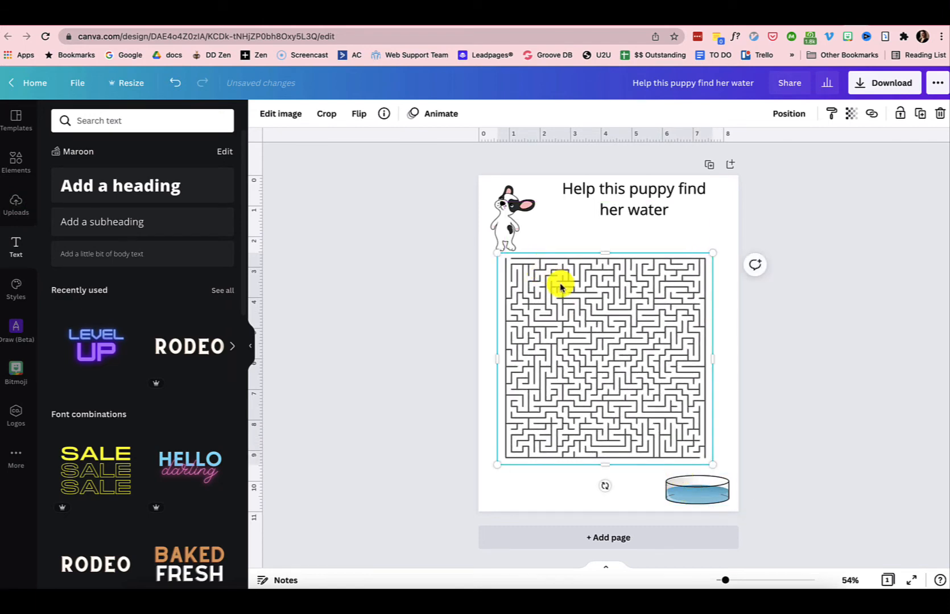
{"action": "left_click_drag", "start_coordinate": [572, 294], "coordinate": [576, 294]}
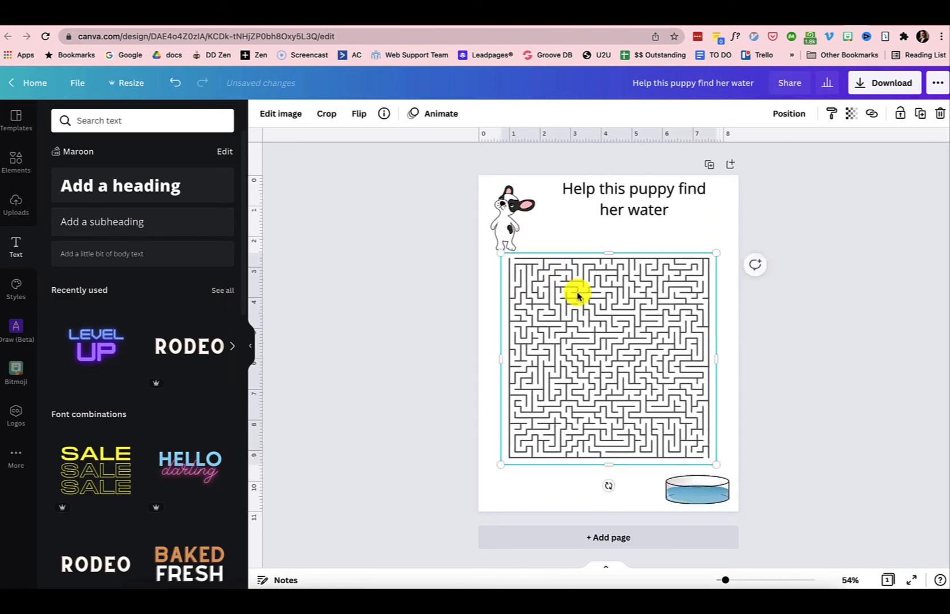
{"action": "left_click", "coordinate": [562, 485]}
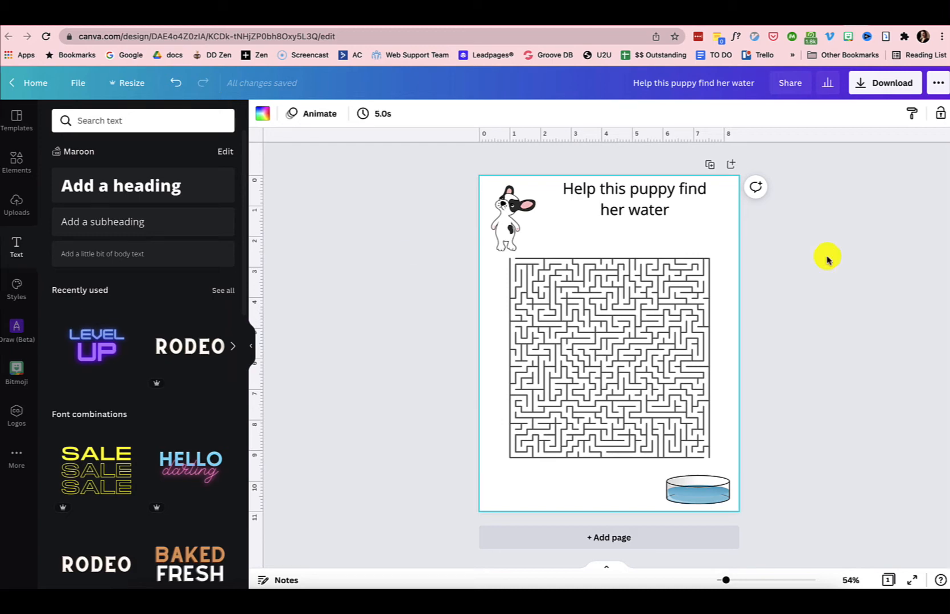
Step: Duplicate the finished maze page and delete the maze from the copy
{"action": "left_click", "coordinate": [709, 167]}
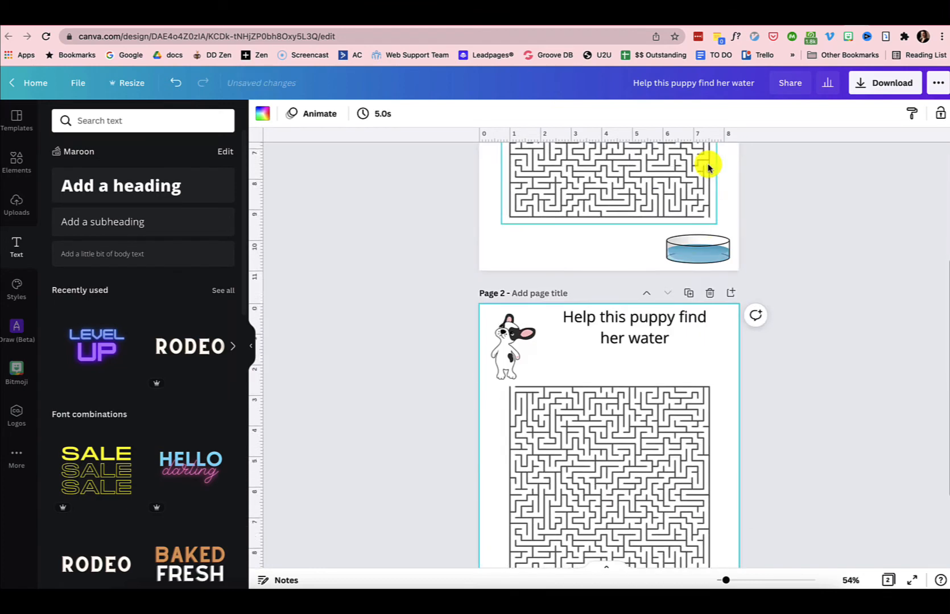
{"action": "left_click", "coordinate": [628, 300]}
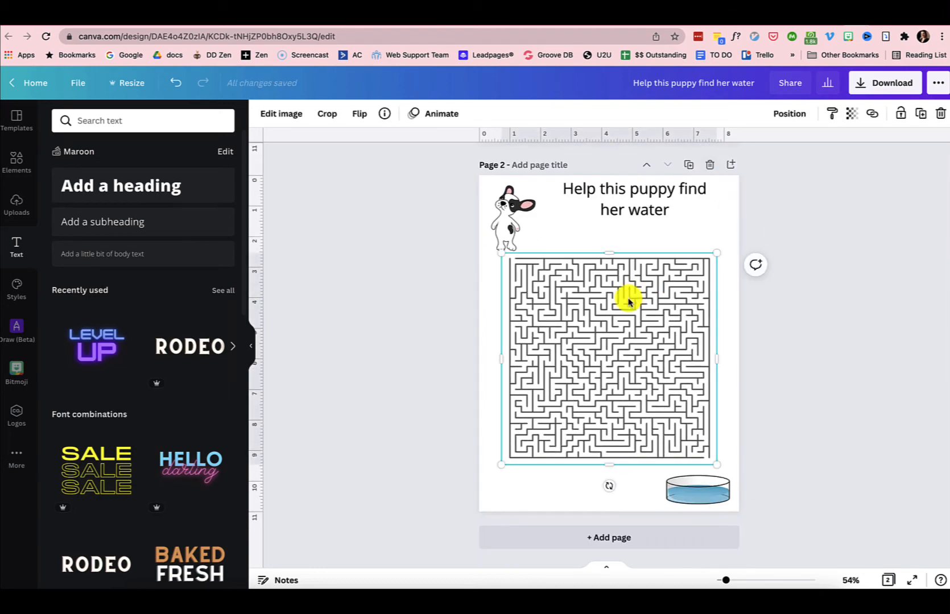
{"action": "key", "text": "Delete"}
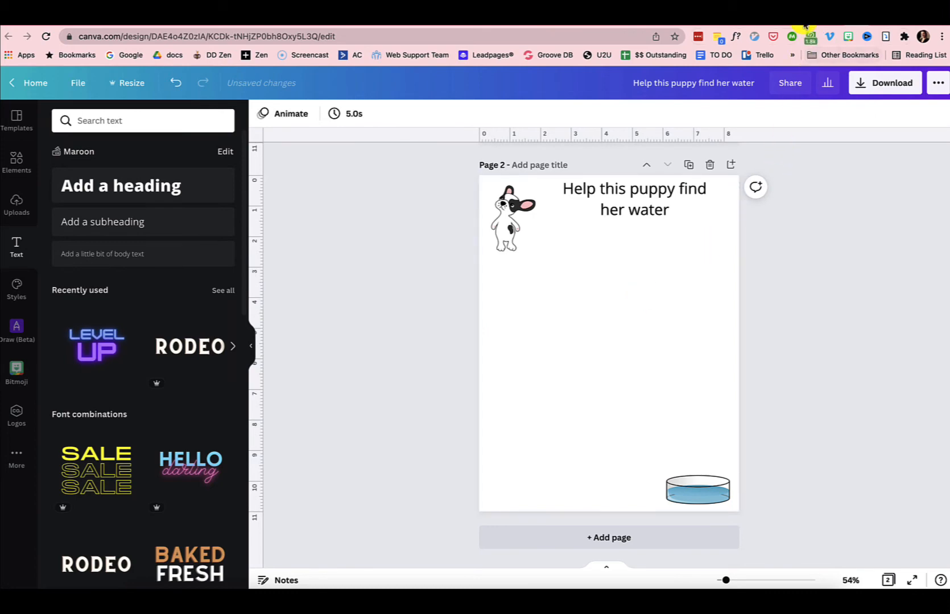
Step: Switch to Pixabay and save the black-haired mermaid with the pink tail as mermaid-1980181_1280 in the Downloads folder
{"action": "left_click", "coordinate": [804, 25]}
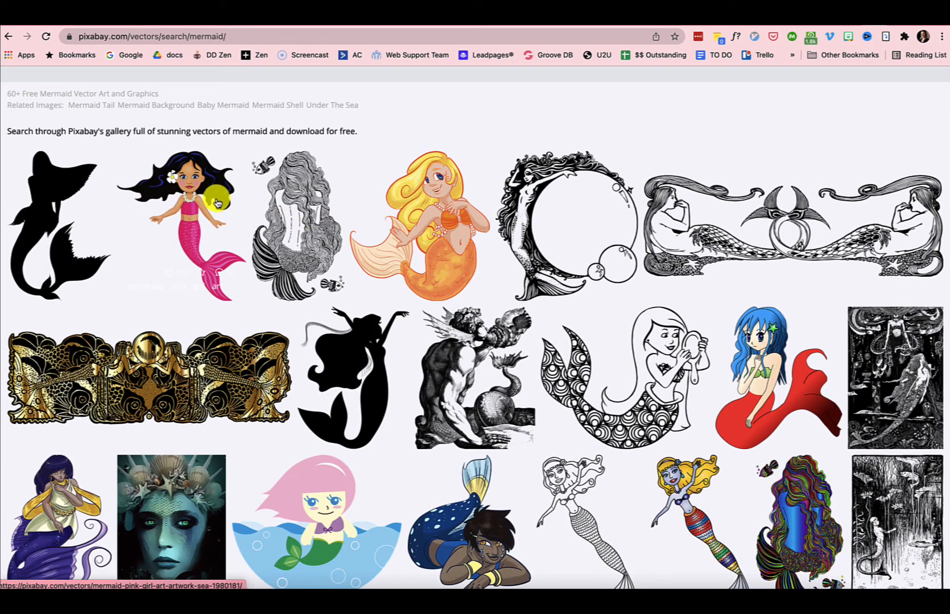
{"action": "left_click", "coordinate": [189, 200]}
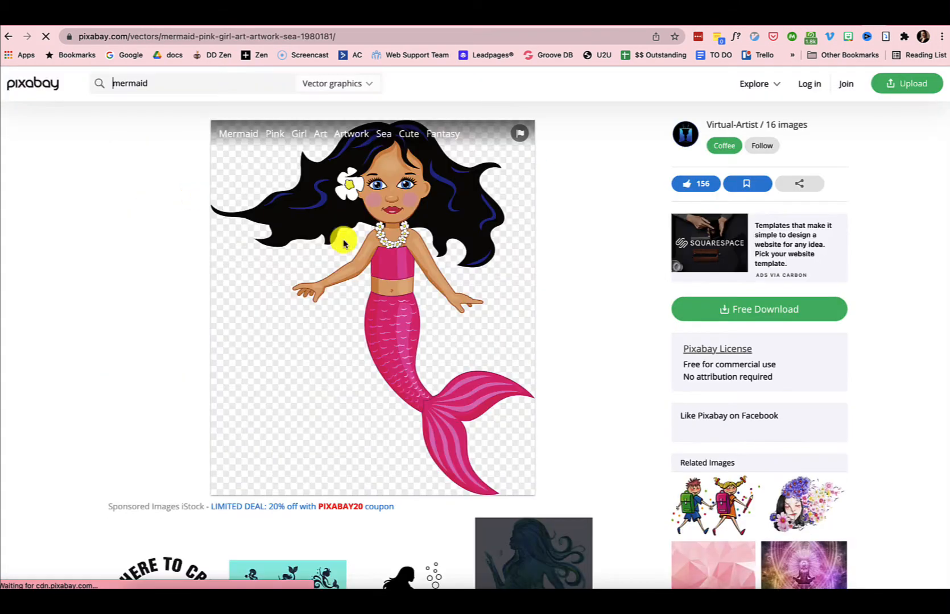
{"action": "right_click", "coordinate": [389, 256]}
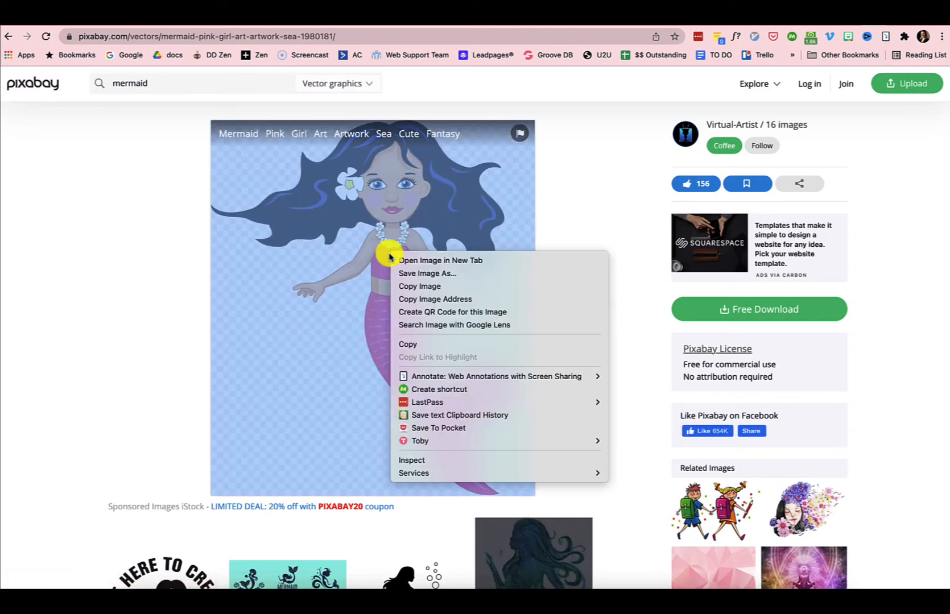
{"action": "left_click", "coordinate": [418, 275]}
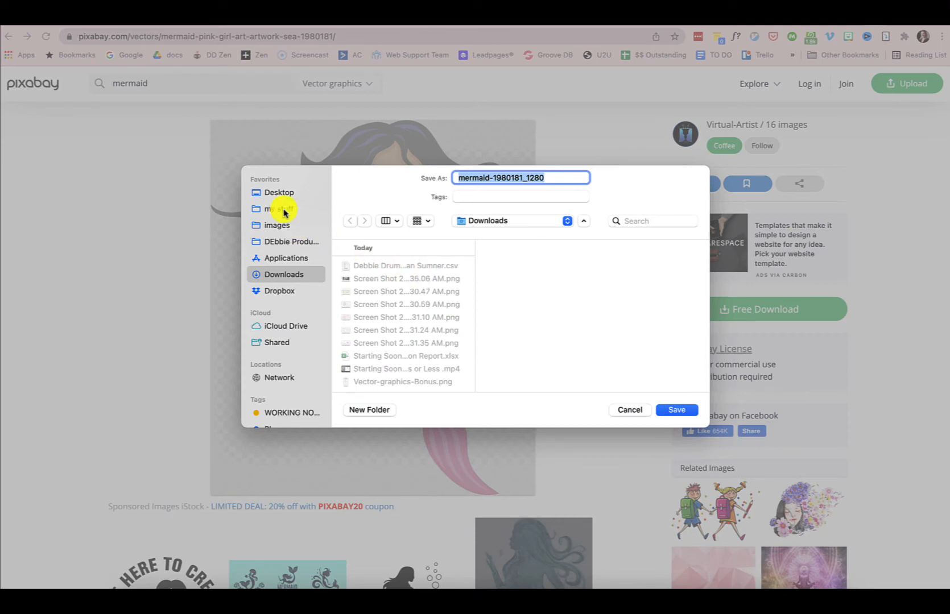
{"action": "left_click", "coordinate": [677, 409]}
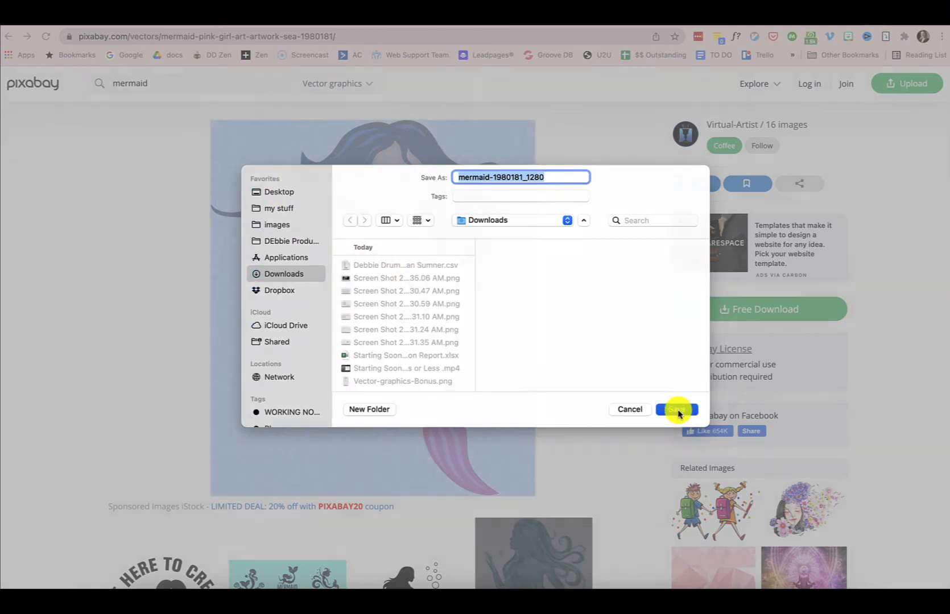
Step: Switch to Instant Puzzle Generator and upload the saved mermaid image
{"action": "left_click", "coordinate": [851, 23]}
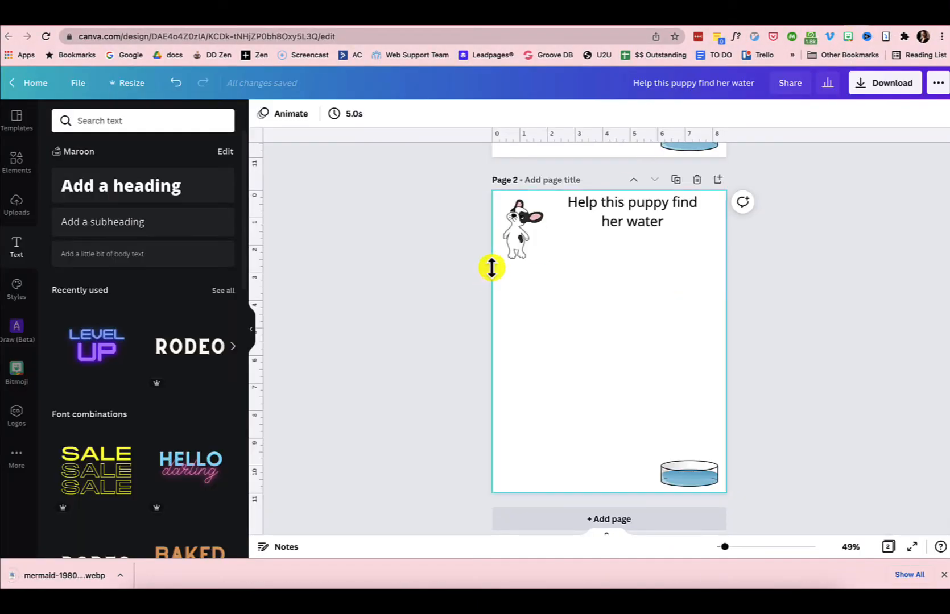
{"action": "key", "text": "ctrl+Tab"}
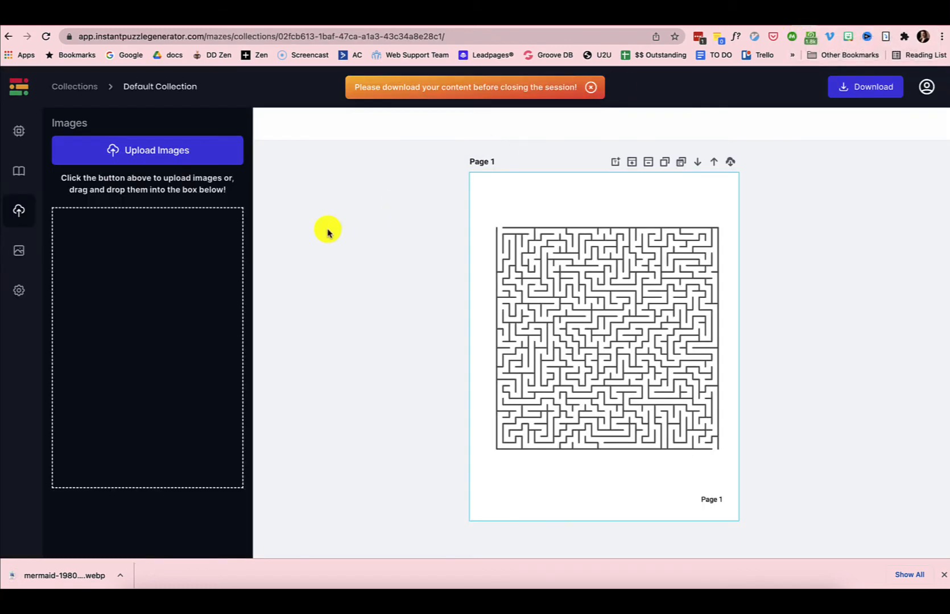
{"action": "left_click", "coordinate": [149, 152]}
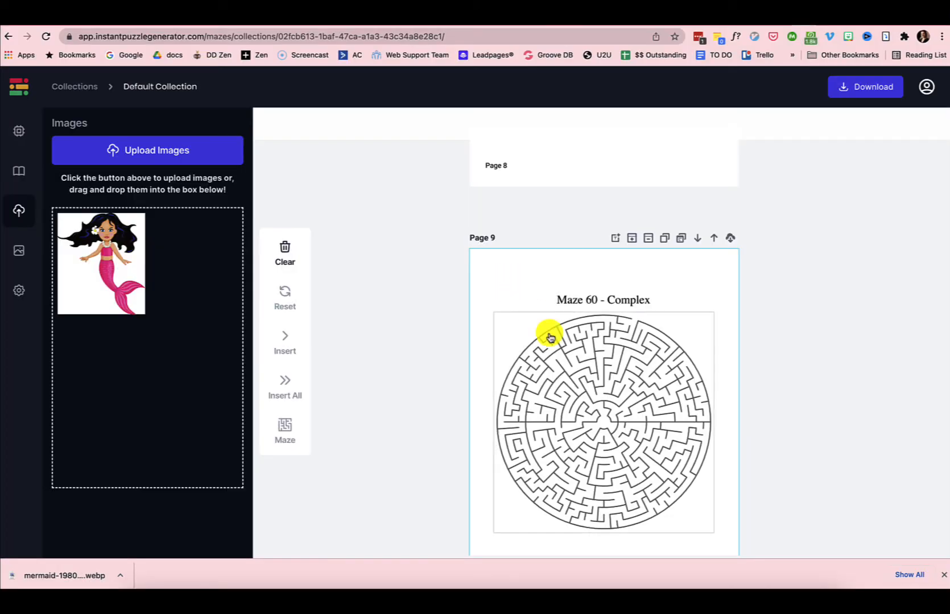
Step: Delete the circular maze and its title from page 9
{"action": "left_click", "coordinate": [574, 367]}
{"action": "key", "text": "Delete"}
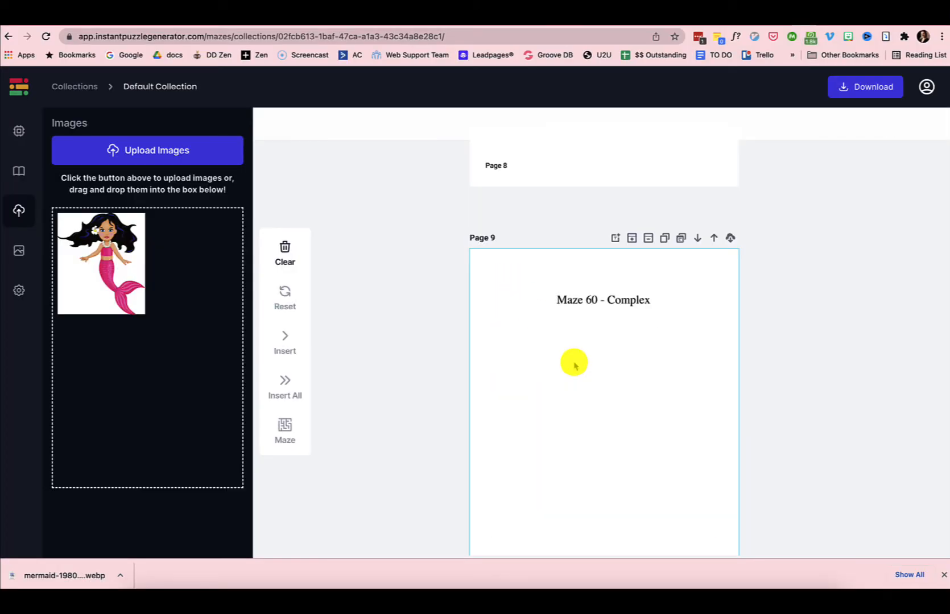
{"action": "left_click", "coordinate": [579, 304]}
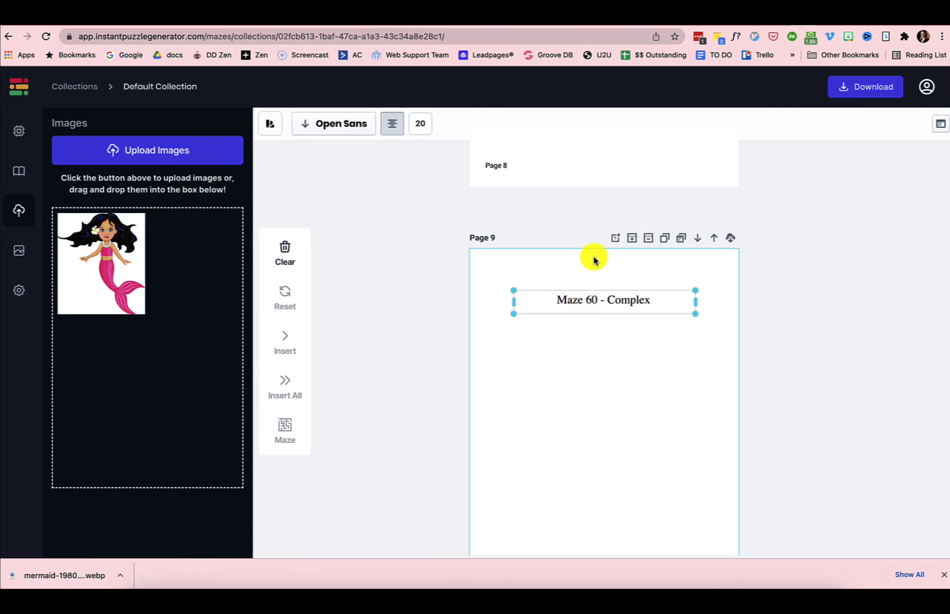
{"action": "key", "text": "Delete"}
Step: Insert the uploaded mermaid image on page 9 and enlarge it to nearly fill the page width
{"action": "left_click", "coordinate": [112, 250]}
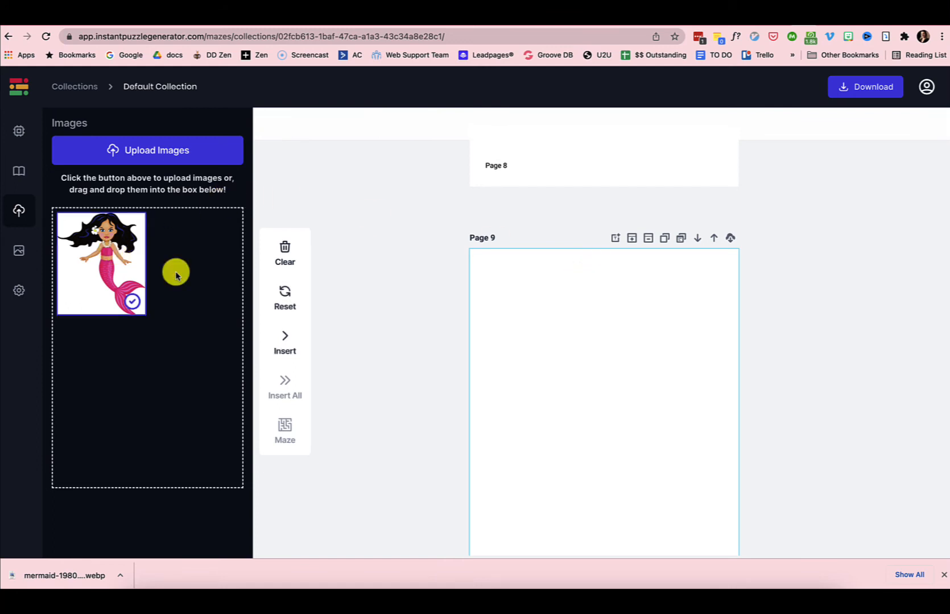
{"action": "left_click", "coordinate": [286, 347]}
{"action": "left_click", "coordinate": [570, 350]}
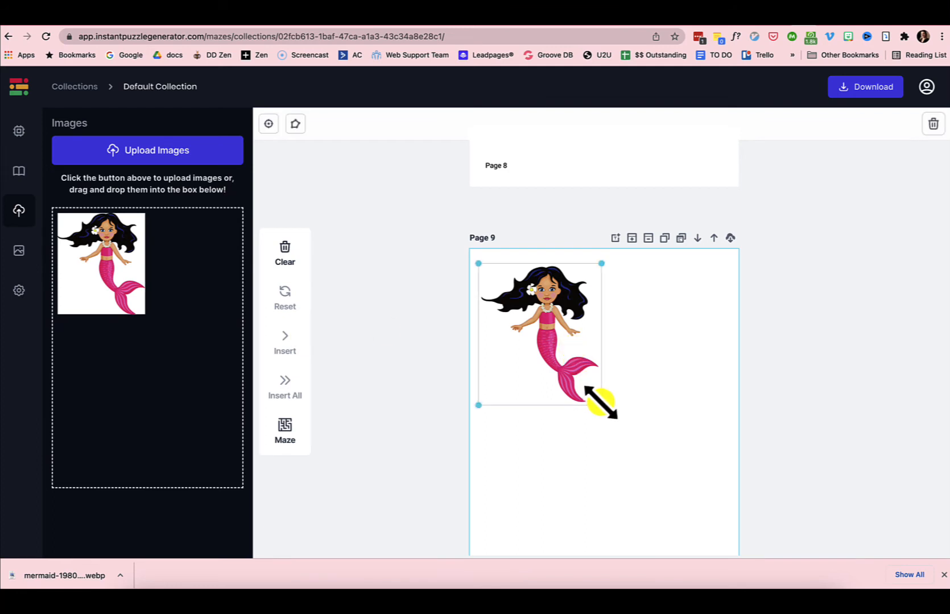
{"action": "left_click_drag", "start_coordinate": [600, 402], "coordinate": [718, 534]}
{"action": "left_click_drag", "start_coordinate": [688, 483], "coordinate": [692, 484]}
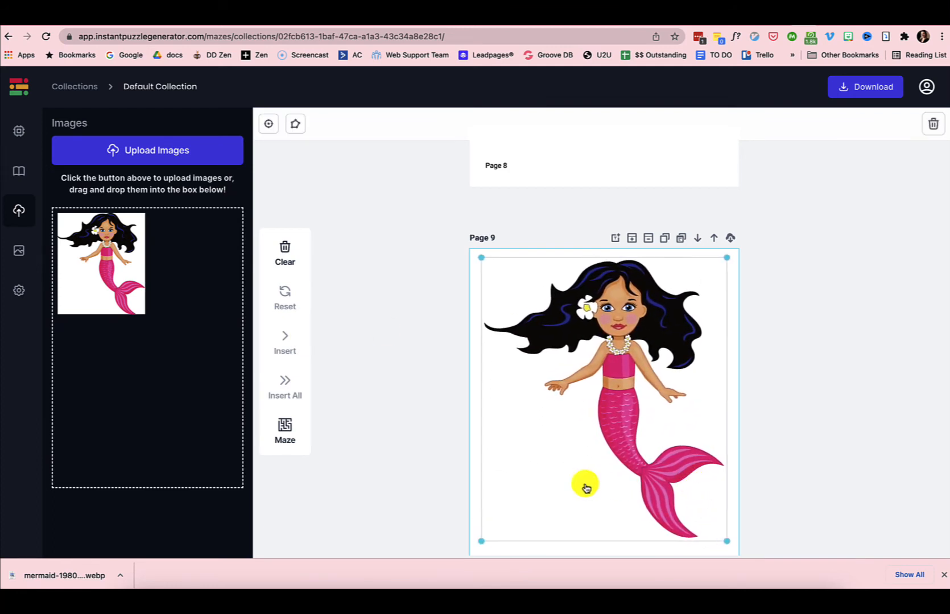
Step: Generate a maze in the shape of the mermaid image and move it aside to uncover the picture
{"action": "left_click", "coordinate": [285, 426]}
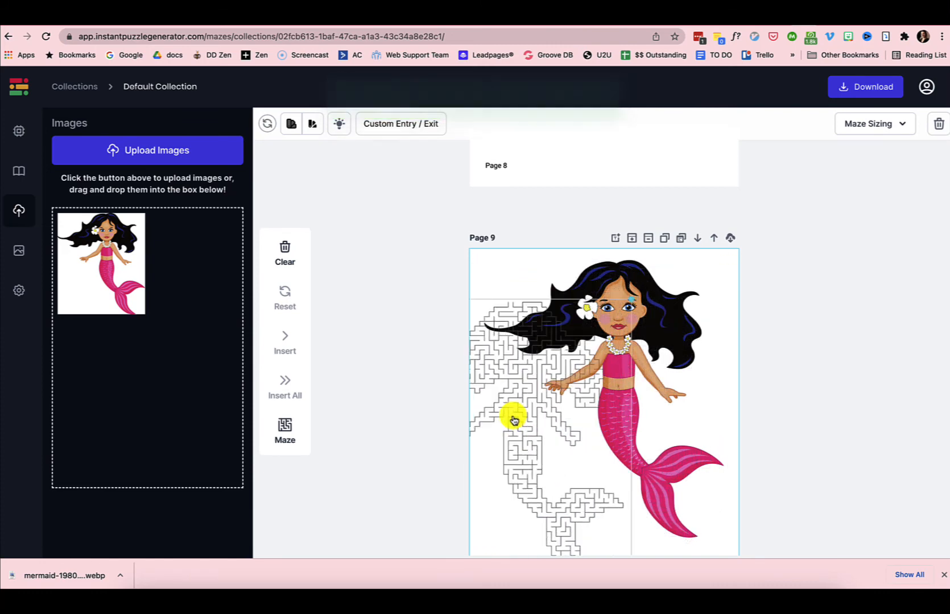
{"action": "left_click", "coordinate": [613, 362]}
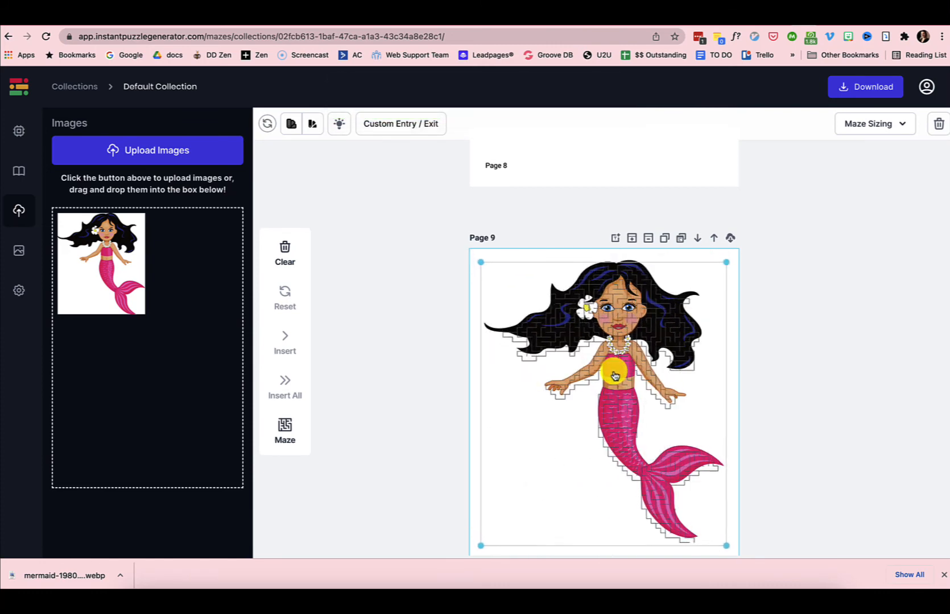
{"action": "left_click_drag", "start_coordinate": [614, 373], "coordinate": [502, 371]}
Step: Shrink the mermaid picture into the upper-right corner of page 9 and shift the mermaid maze toward the page's center
{"action": "left_click", "coordinate": [660, 337]}
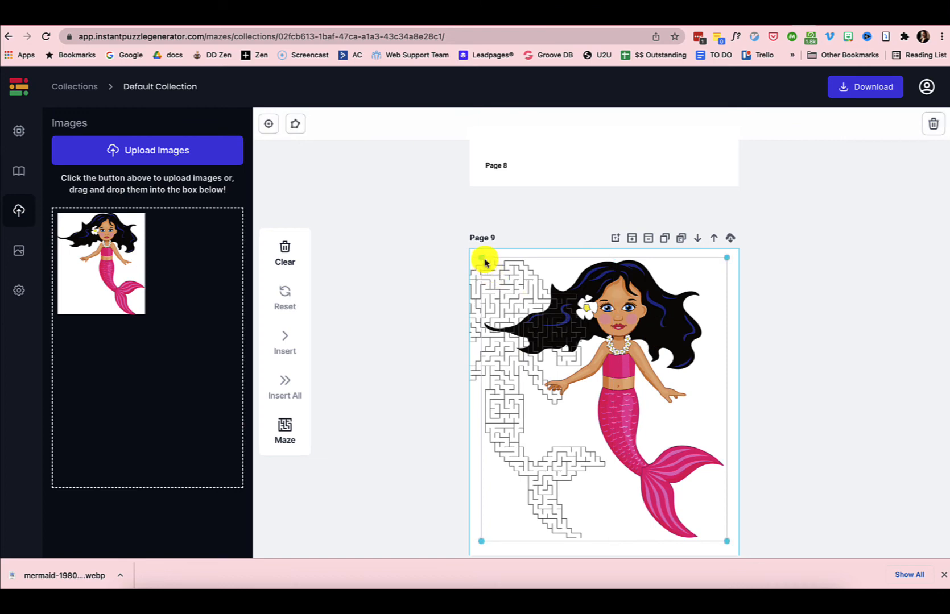
{"action": "left_click_drag", "start_coordinate": [481, 257], "coordinate": [660, 456]}
{"action": "left_click_drag", "start_coordinate": [704, 490], "coordinate": [707, 286]}
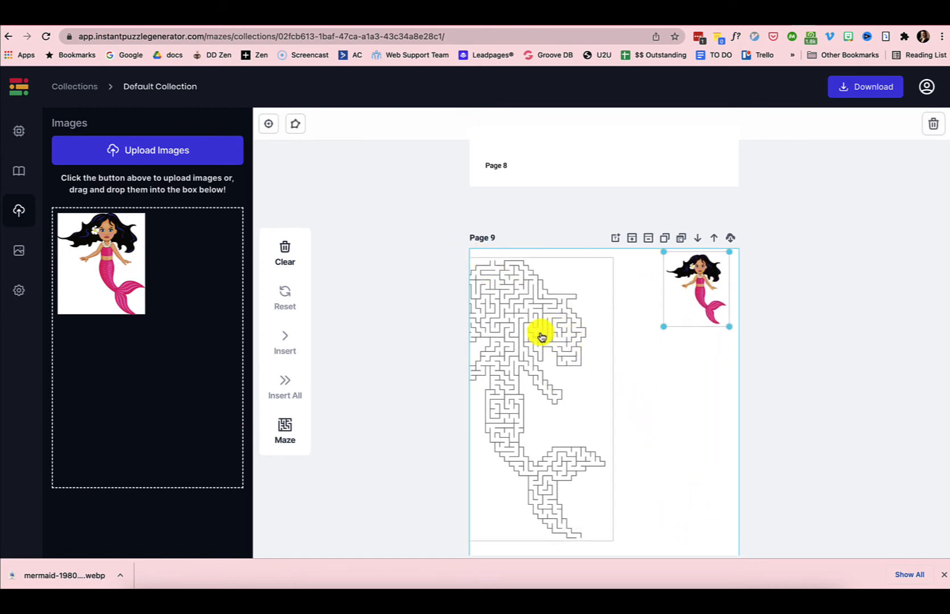
{"action": "left_click", "coordinate": [613, 346]}
{"action": "left_click_drag", "start_coordinate": [613, 346], "coordinate": [627, 339]}
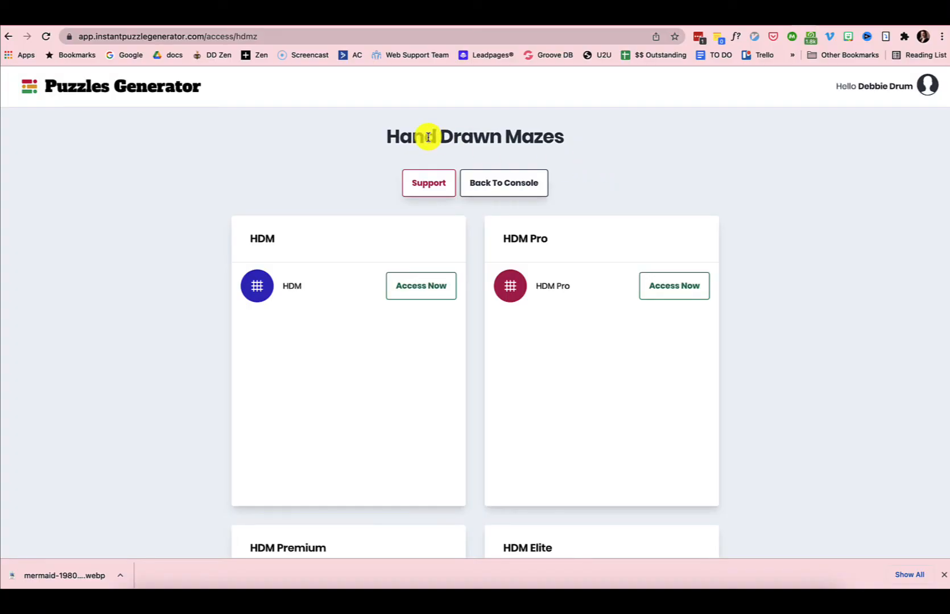
Step: Open the Default Collection in the Hand Drawn Mazes tool
{"action": "scroll", "coordinate": [626, 154], "scroll_direction": "down", "scroll_amount": 5}
{"action": "left_click", "coordinate": [666, 278]}
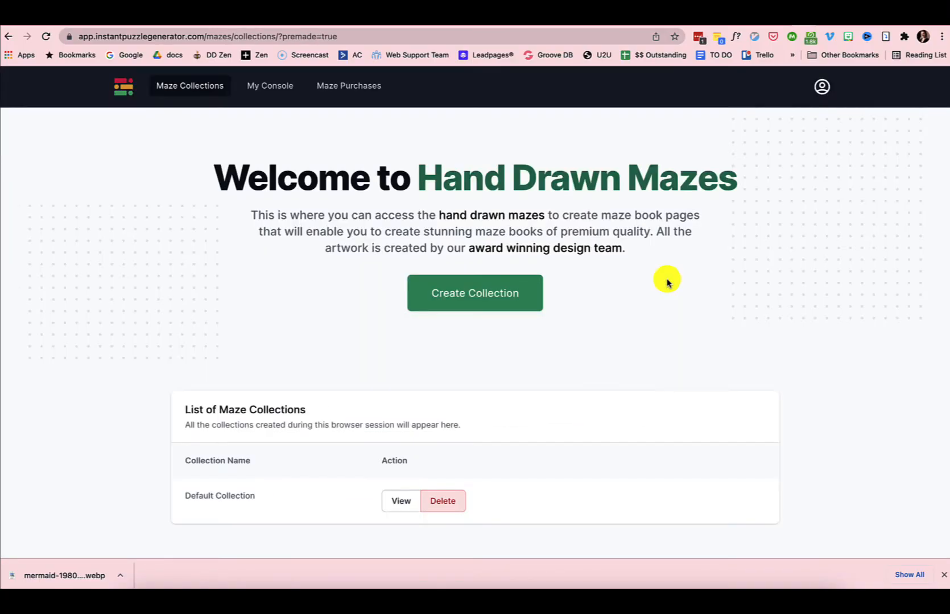
{"action": "left_click", "coordinate": [401, 501]}
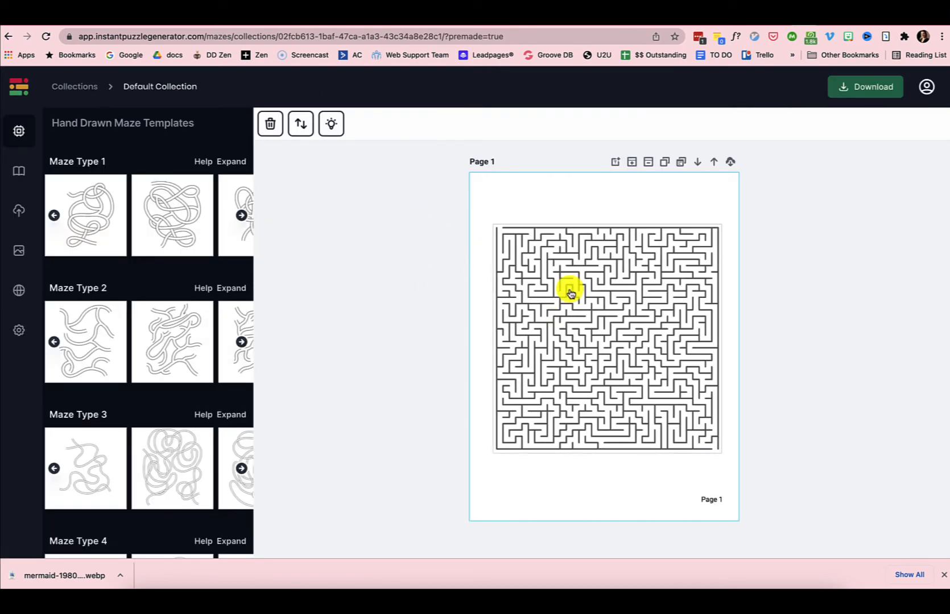
Step: Browse the hand drawn maze templates and insert a Maze Type 6 road maze on blank page 4
{"action": "scroll", "coordinate": [568, 288], "scroll_direction": "down", "scroll_amount": 15}
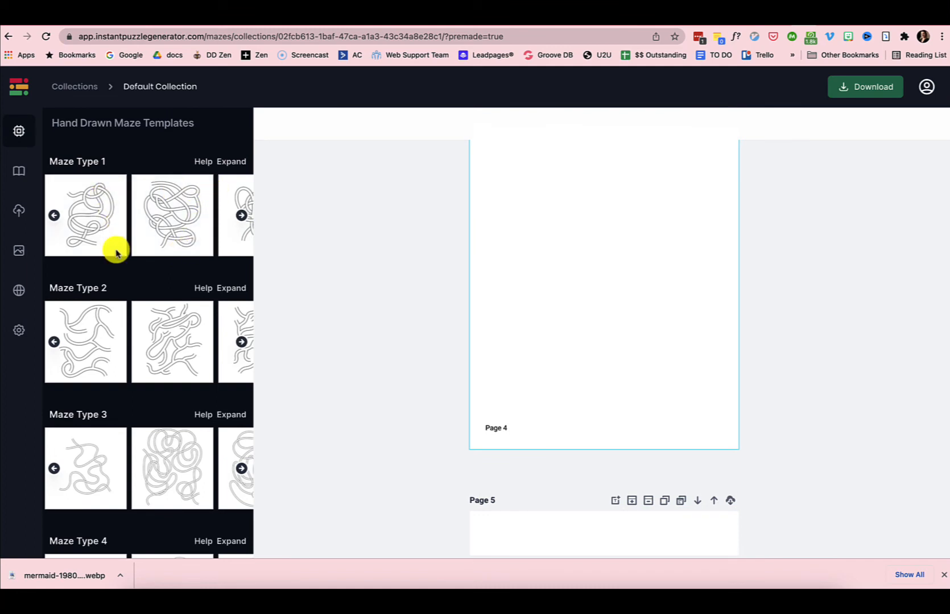
{"action": "scroll", "coordinate": [117, 248], "scroll_direction": "down", "scroll_amount": 5}
{"action": "scroll", "coordinate": [120, 284], "scroll_direction": "down", "scroll_amount": 5}
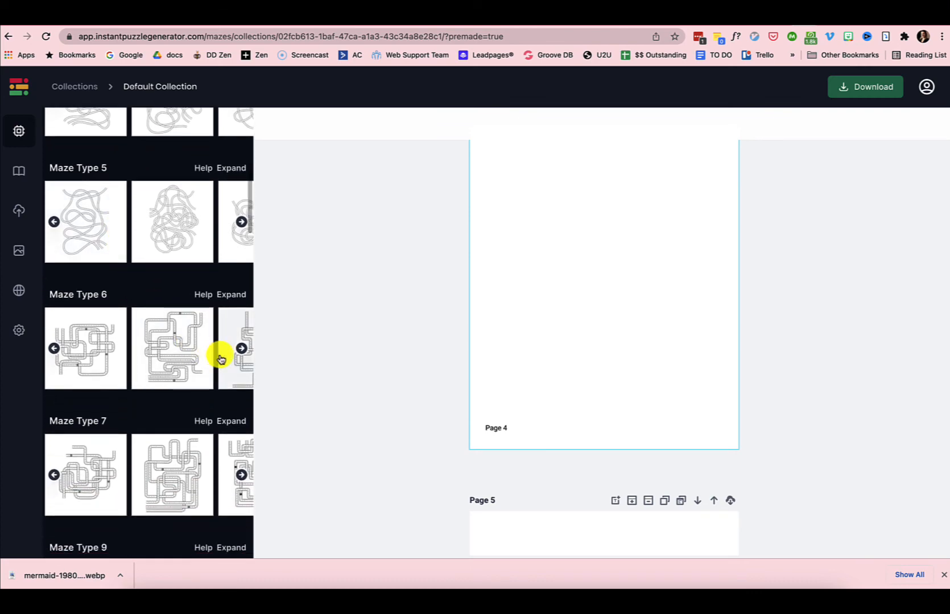
{"action": "left_click", "coordinate": [241, 349]}
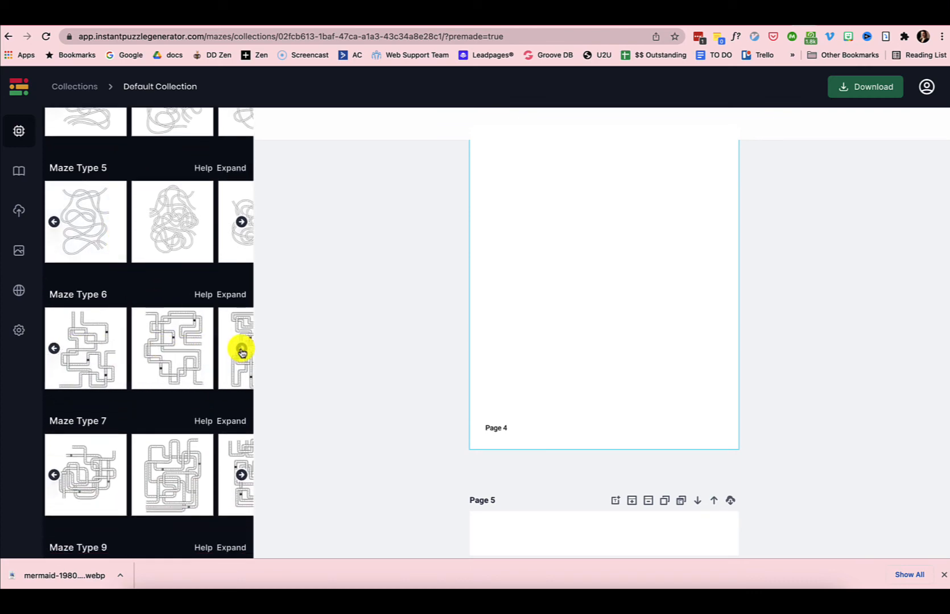
{"action": "left_click", "coordinate": [242, 349]}
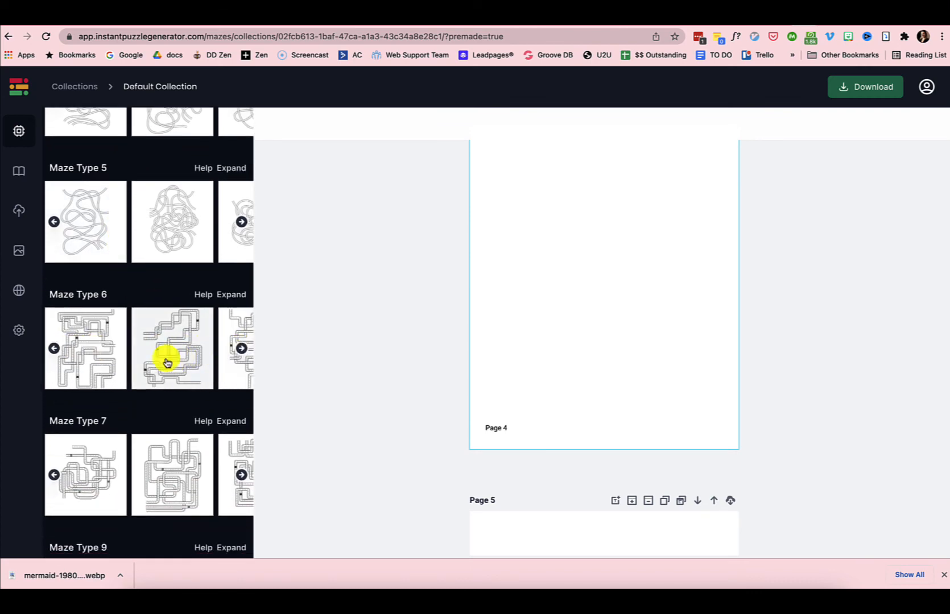
{"action": "left_click", "coordinate": [86, 341]}
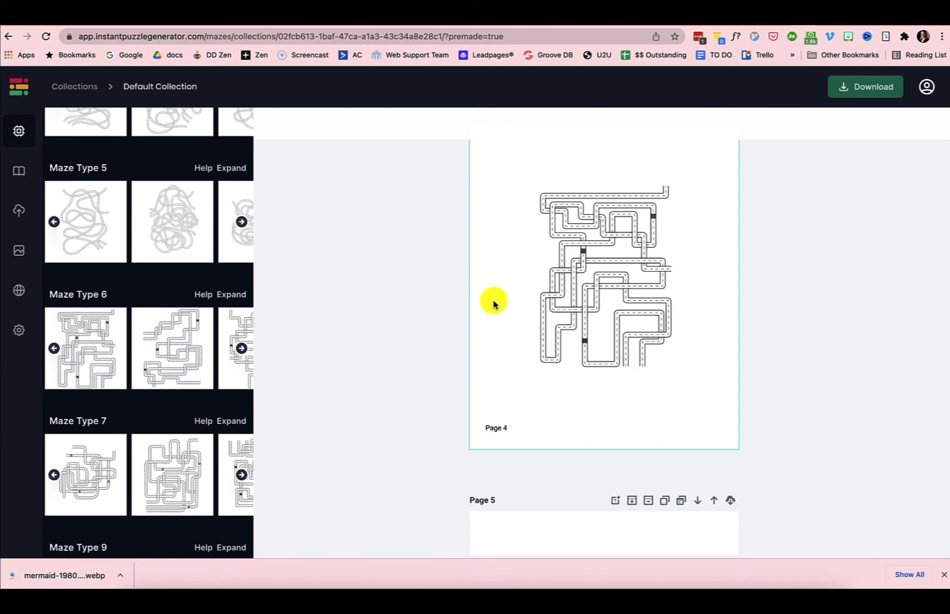
Step: Enlarge the road maze on page 4 so it fills most of the page
{"action": "left_click", "coordinate": [602, 278]}
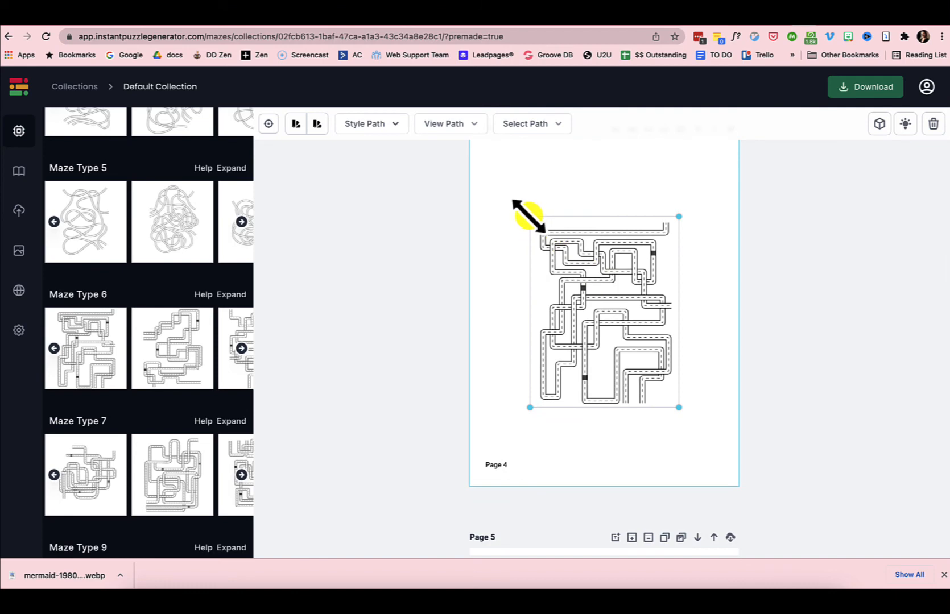
{"action": "left_click_drag", "start_coordinate": [528, 216], "coordinate": [505, 130]}
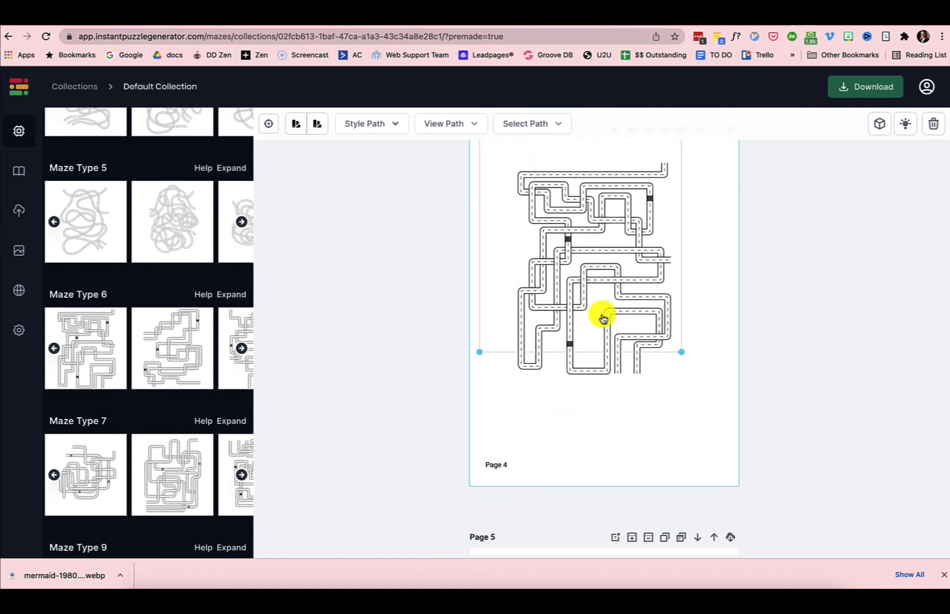
{"action": "left_click_drag", "start_coordinate": [680, 353], "coordinate": [711, 421]}
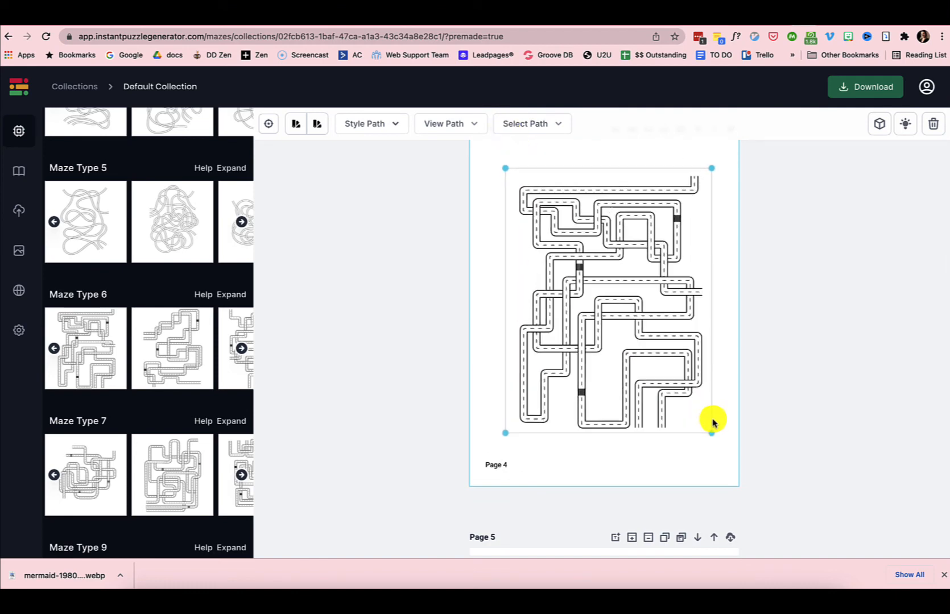
Step: Capture a screenshot of the road maze on page 4, excluding the page number, and copy it to the clipboard
{"action": "scroll", "coordinate": [789, 407], "scroll_direction": "up", "scroll_amount": 2}
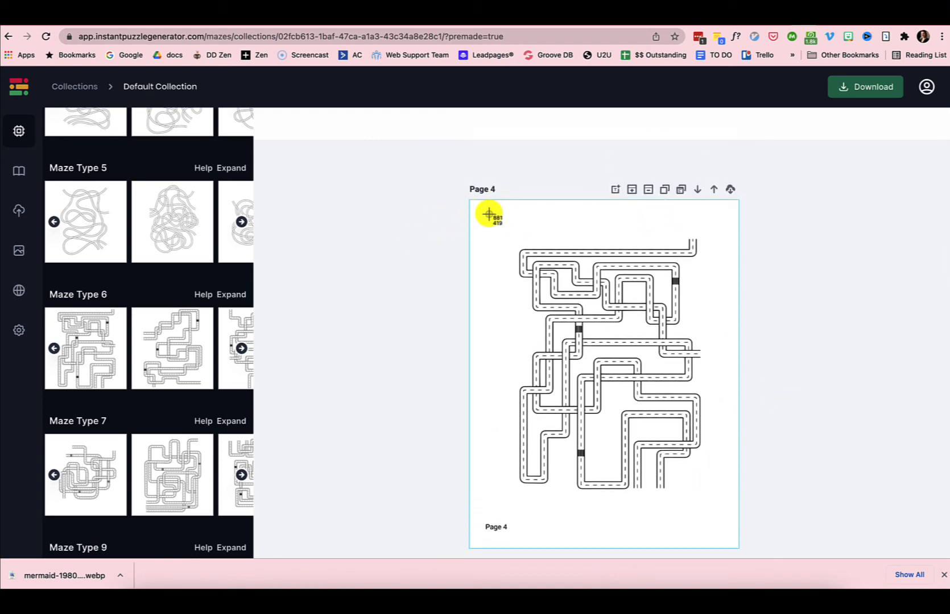
{"action": "left_click_drag", "start_coordinate": [499, 219], "coordinate": [723, 509]}
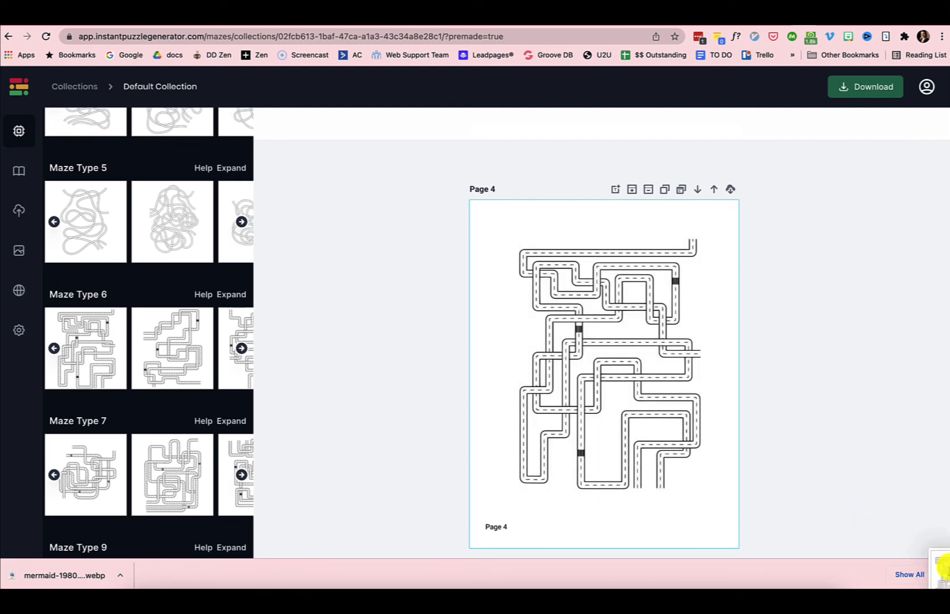
{"action": "right_click", "coordinate": [943, 560]}
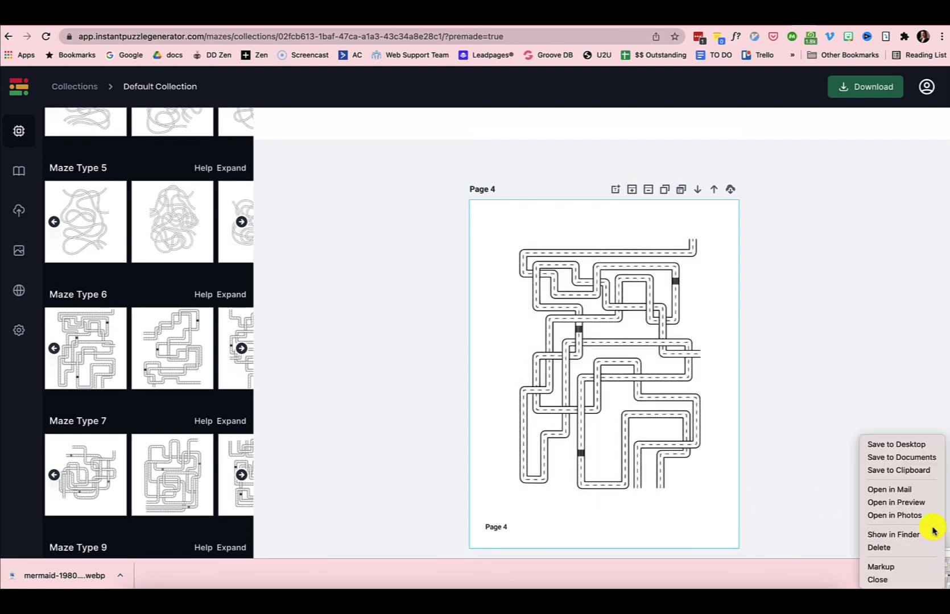
{"action": "left_click", "coordinate": [909, 471]}
Step: Switch to Canva, paste the road maze screenshot onto page 2, and enlarge it below the heading
{"action": "left_click", "coordinate": [849, 15]}
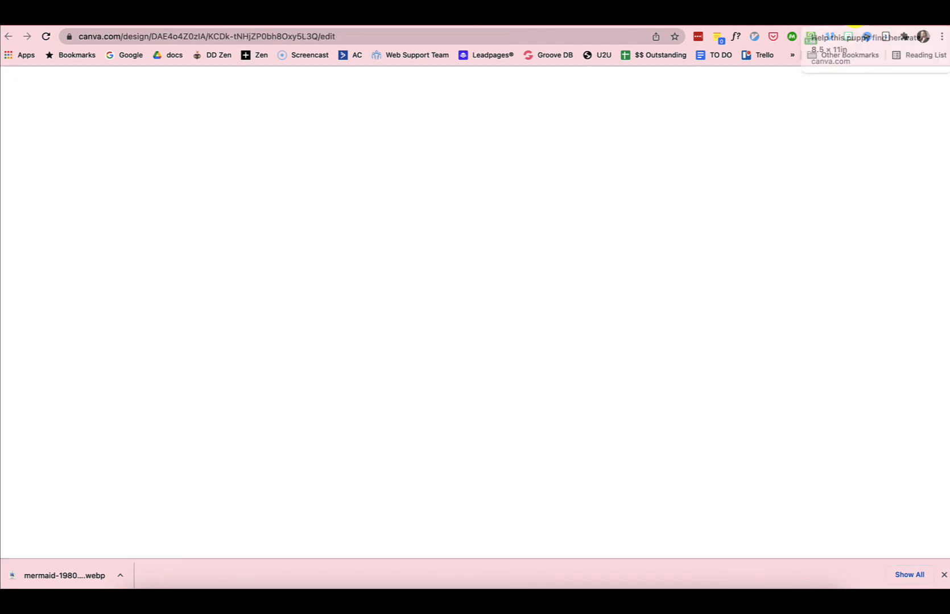
{"action": "left_click", "coordinate": [590, 314]}
{"action": "key", "text": "super+v"}
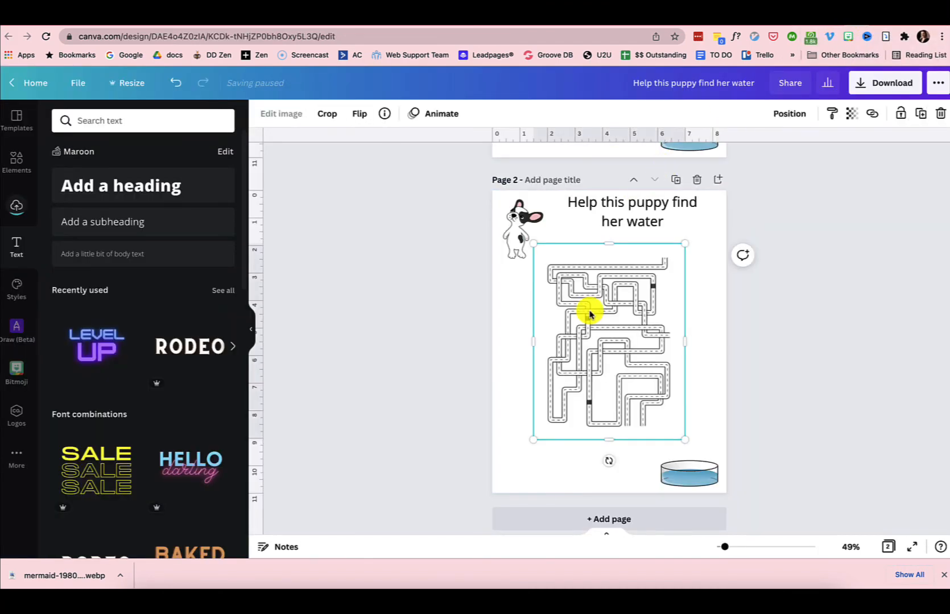
{"action": "left_click_drag", "start_coordinate": [596, 306], "coordinate": [593, 313]}
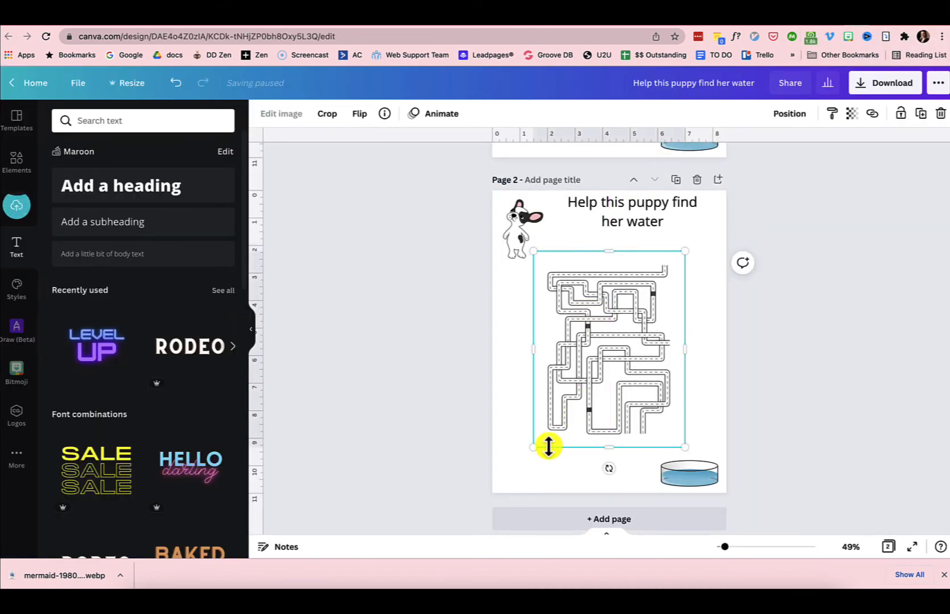
{"action": "left_click_drag", "start_coordinate": [535, 447], "coordinate": [503, 471]}
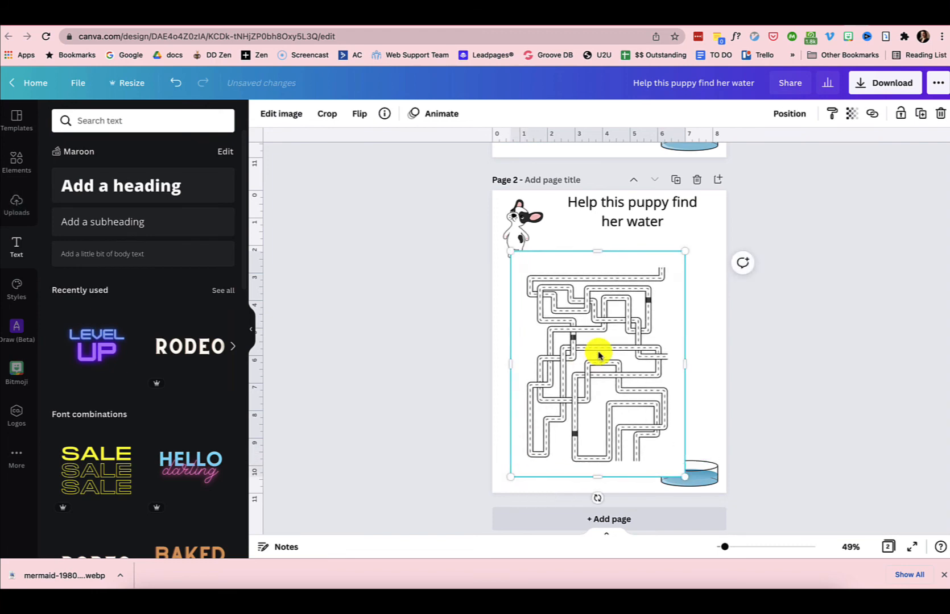
Step: Shift the road maze up and right on page 2, and shrink the puppy and move it near the page's upper-right corner
{"action": "left_click_drag", "start_coordinate": [600, 354], "coordinate": [626, 330]}
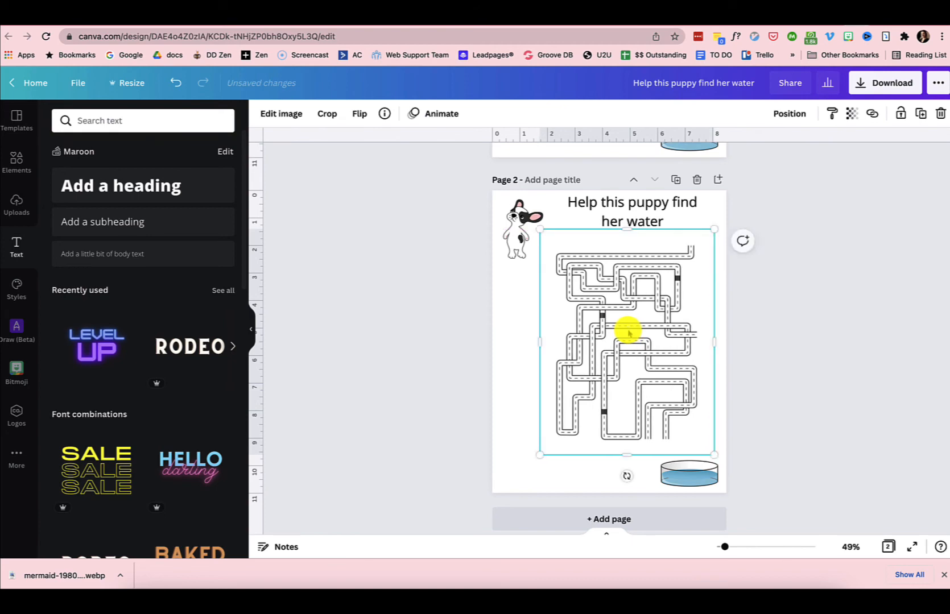
{"action": "left_click", "coordinate": [498, 286]}
{"action": "left_click", "coordinate": [514, 217]}
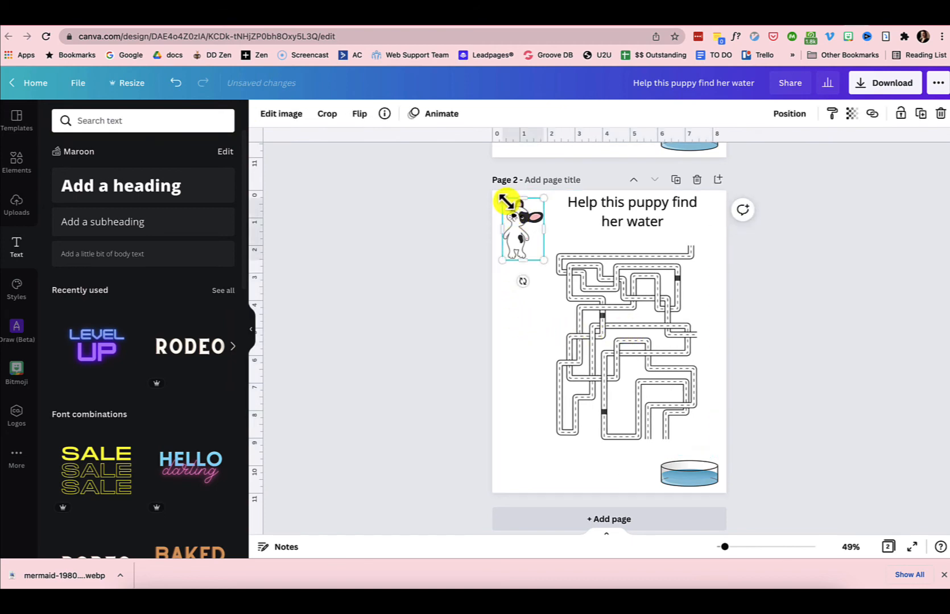
{"action": "left_click_drag", "start_coordinate": [504, 200], "coordinate": [695, 225]}
Step: Move the heading to the page's upper-left corner and place the puppy directly above the maze entrance, brought forward over the maze image
{"action": "left_click", "coordinate": [636, 214]}
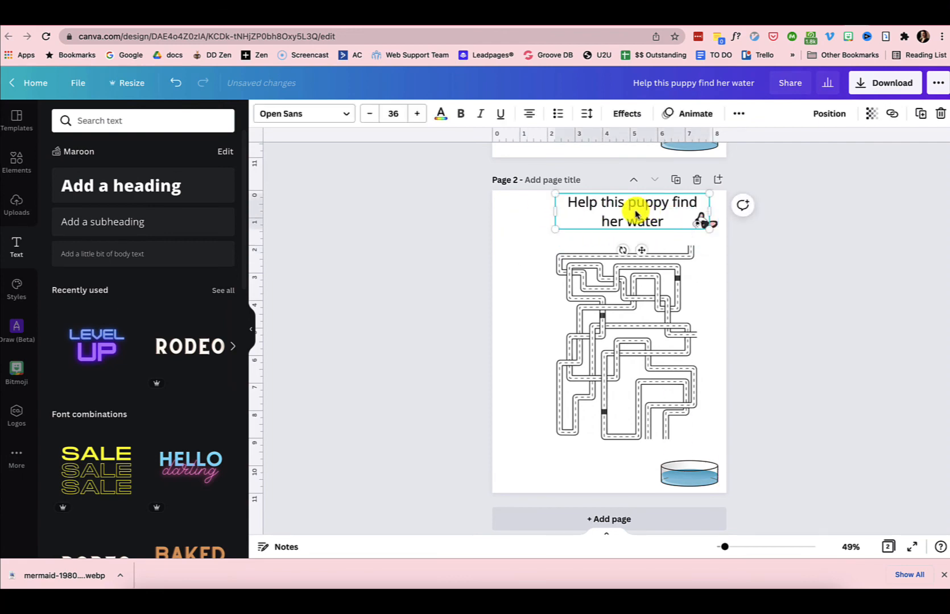
{"action": "left_click_drag", "start_coordinate": [636, 214], "coordinate": [573, 213]}
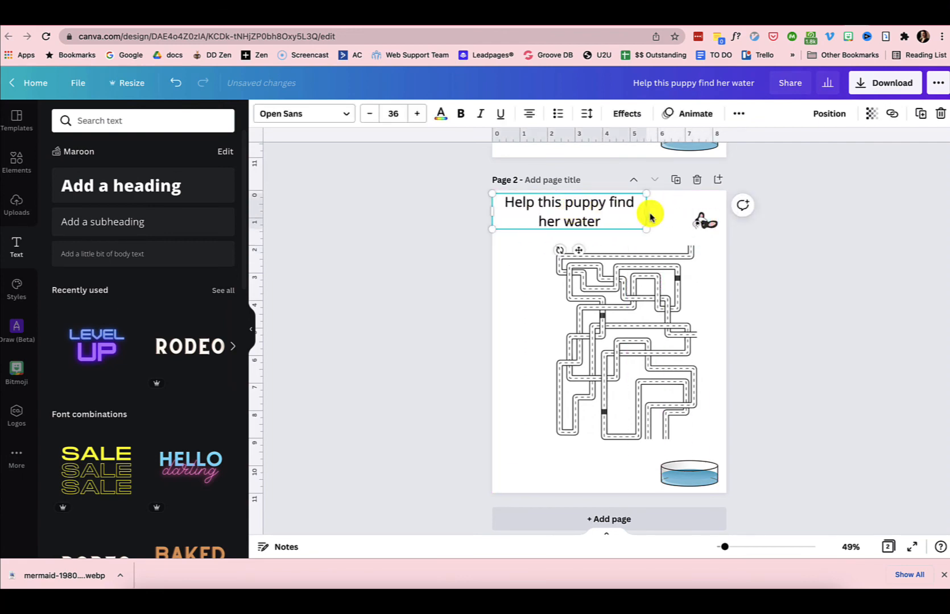
{"action": "mouse_move", "coordinate": [706, 221]}
{"action": "left_mouse_down"}
{"action": "mouse_move", "coordinate": [700, 206]}
{"action": "mouse_move", "coordinate": [690, 206]}
{"action": "mouse_move", "coordinate": [693, 215]}
{"action": "left_mouse_up"}
{"action": "right_click", "coordinate": [687, 221]}
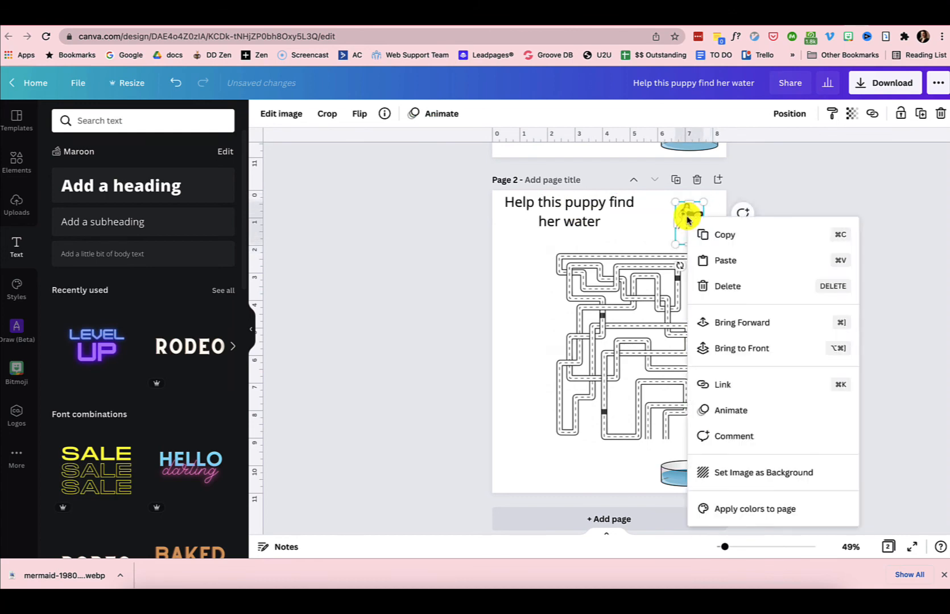
{"action": "left_click", "coordinate": [721, 322]}
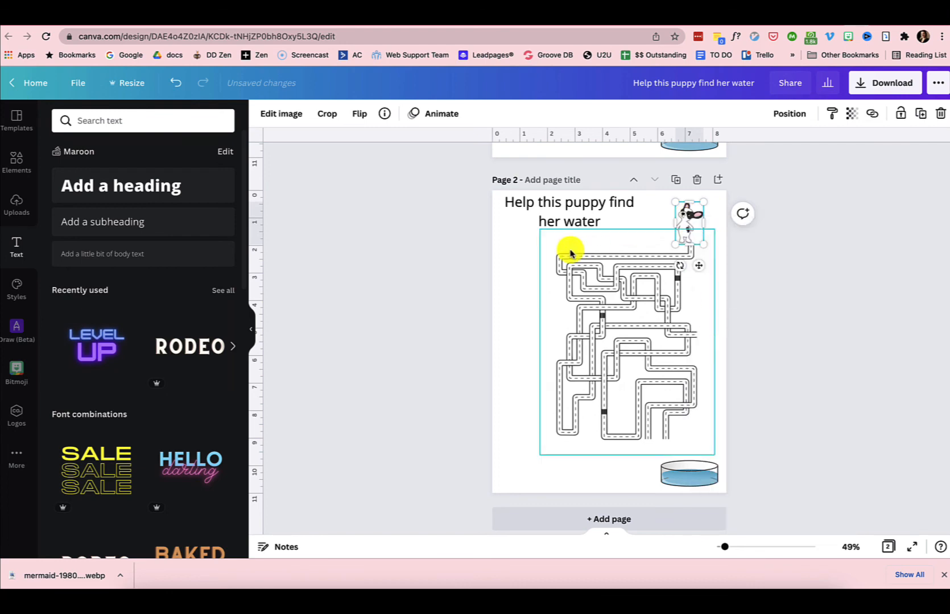
Step: Move the water bowl up to the maze's bottom exits and bring it forward over the maze image
{"action": "left_click", "coordinate": [517, 272]}
{"action": "left_click_drag", "start_coordinate": [690, 483], "coordinate": [674, 459]}
{"action": "right_click", "coordinate": [678, 466]}
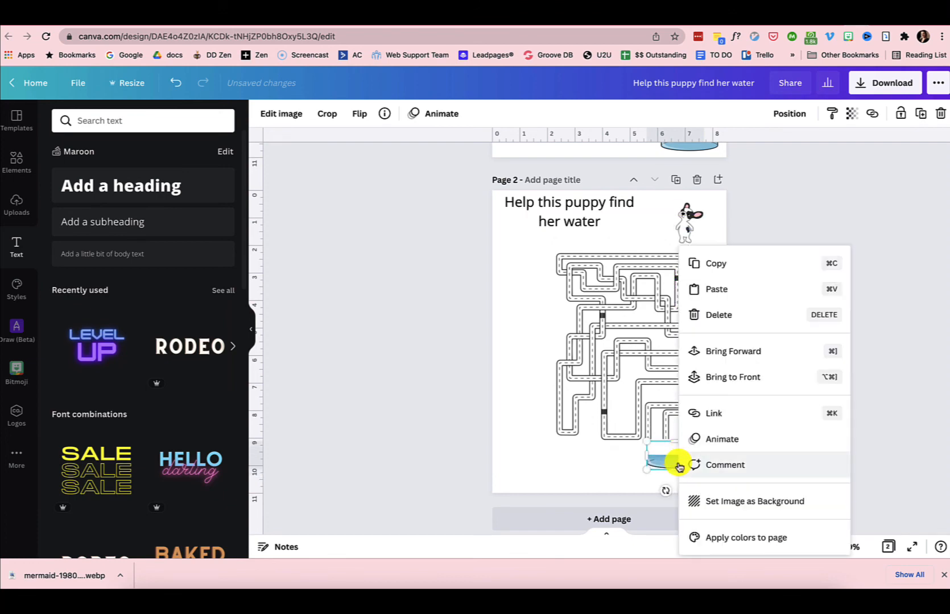
{"action": "left_click", "coordinate": [711, 358]}
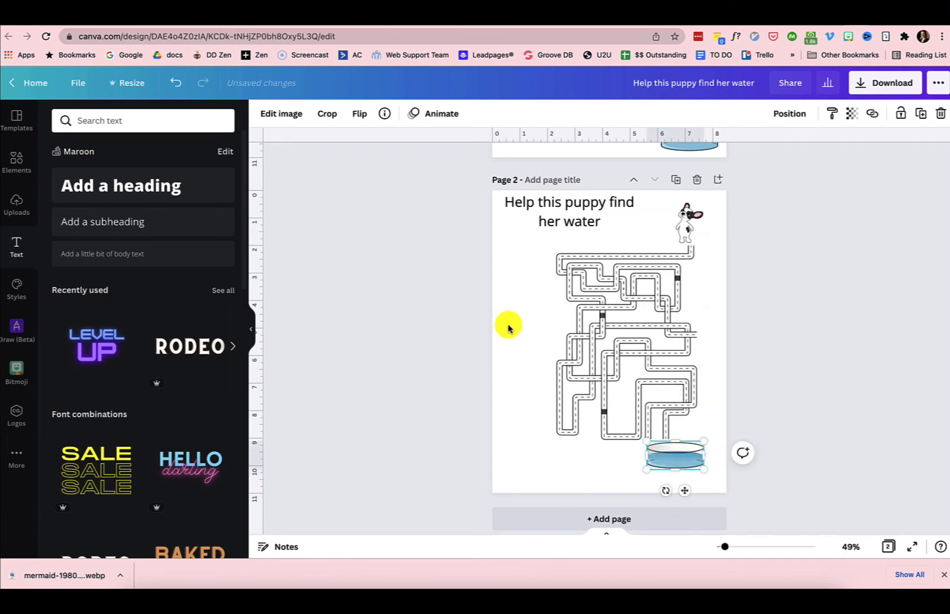
{"action": "left_click", "coordinate": [509, 328]}
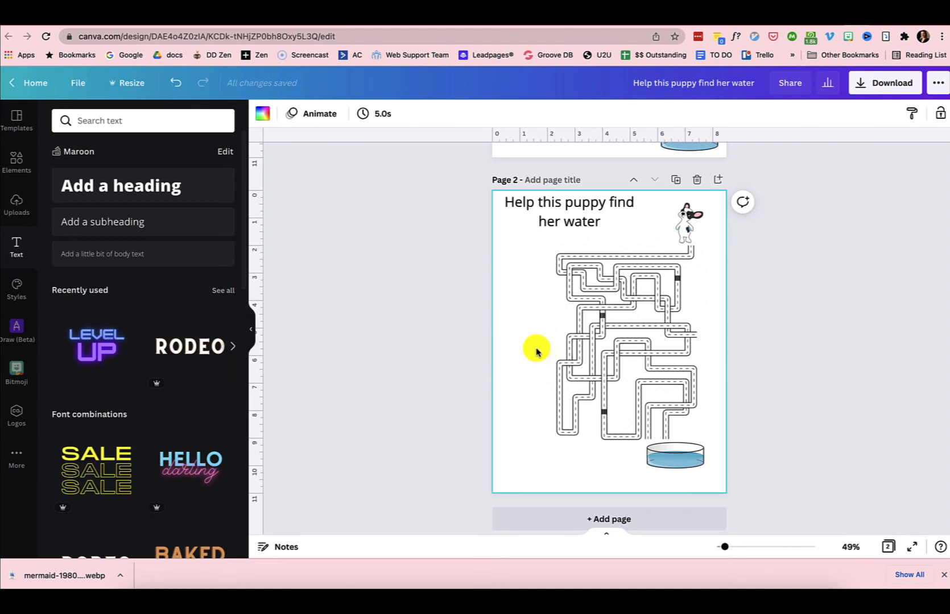